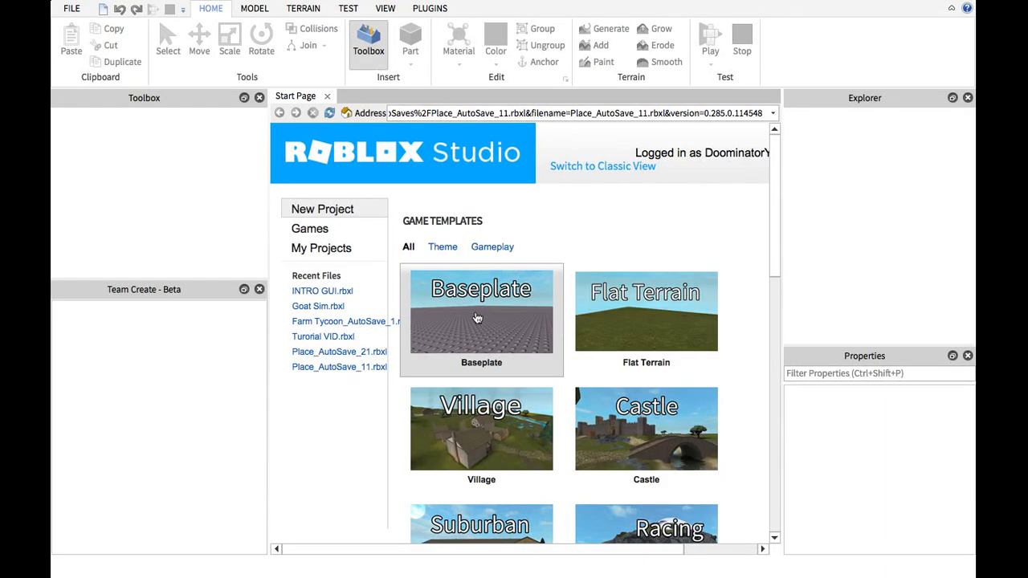
# Start a new project from the Baseplate game template
pyautogui.scroll(-3, 523, 356)
pyautogui.scroll(3, 530, 374)
pyautogui.click(517, 350)
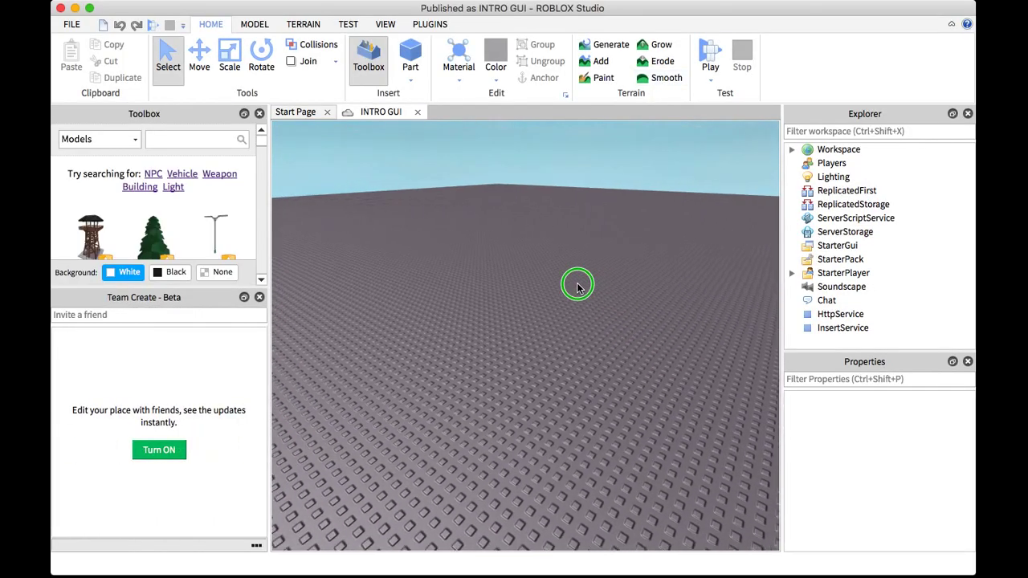
# Close the Team Create panel so the Toolbox fills the space
pyautogui.press('w')
pyautogui.moveTo(578, 284); pyautogui.dragTo(577, 284, button='right')
pyautogui.moveTo(411, 300); pyautogui.dragTo(403, 311, button='right')
pyautogui.press('s')
pyautogui.click(259, 297)
pyautogui.moveTo(472, 312); pyautogui.dragTo(471, 309, button='right')
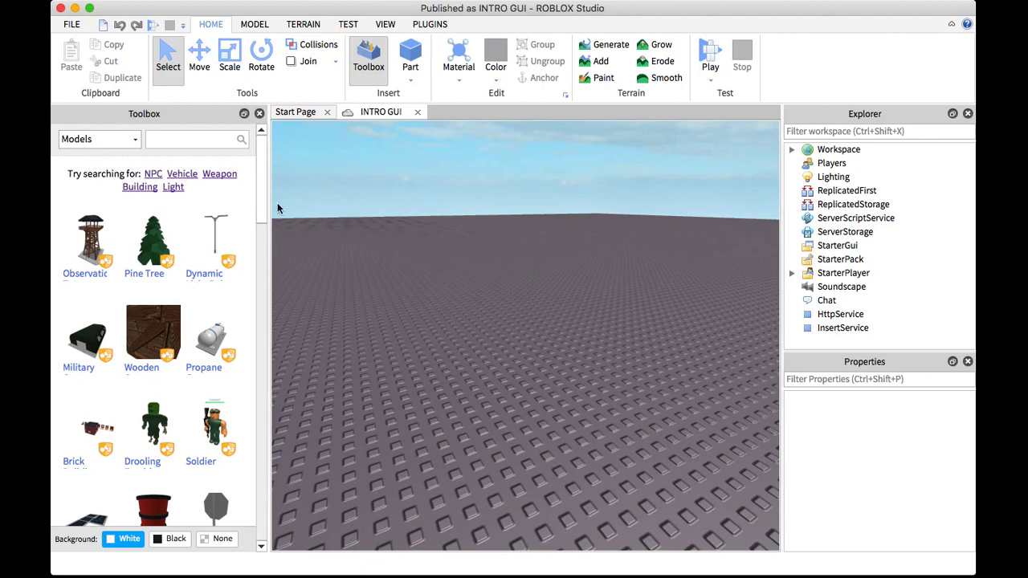
# Switch the Toolbox category from Models to My Models
pyautogui.click(138, 140)
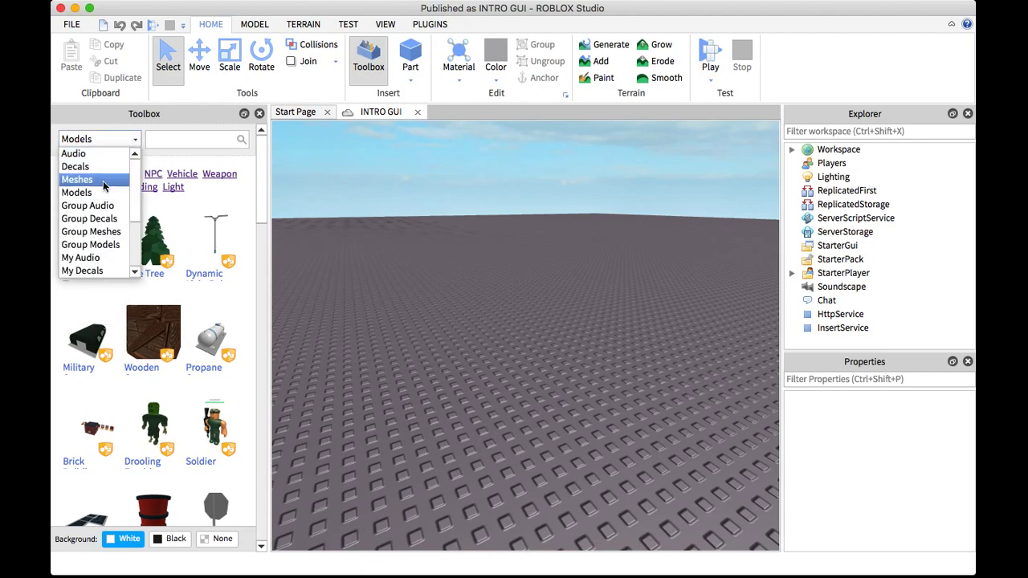
pyautogui.scroll(-3, 104, 240)
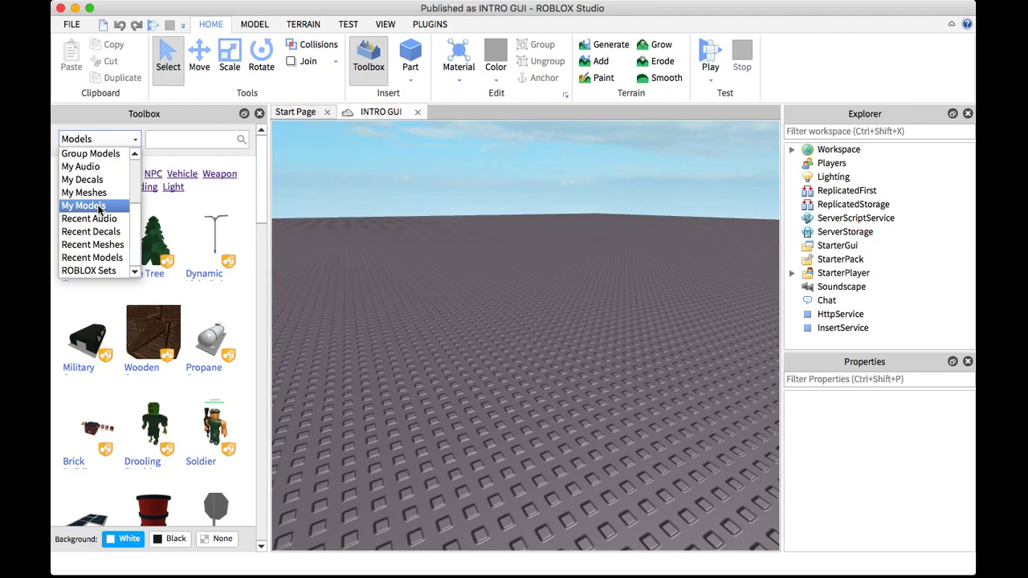
pyautogui.click(98, 206)
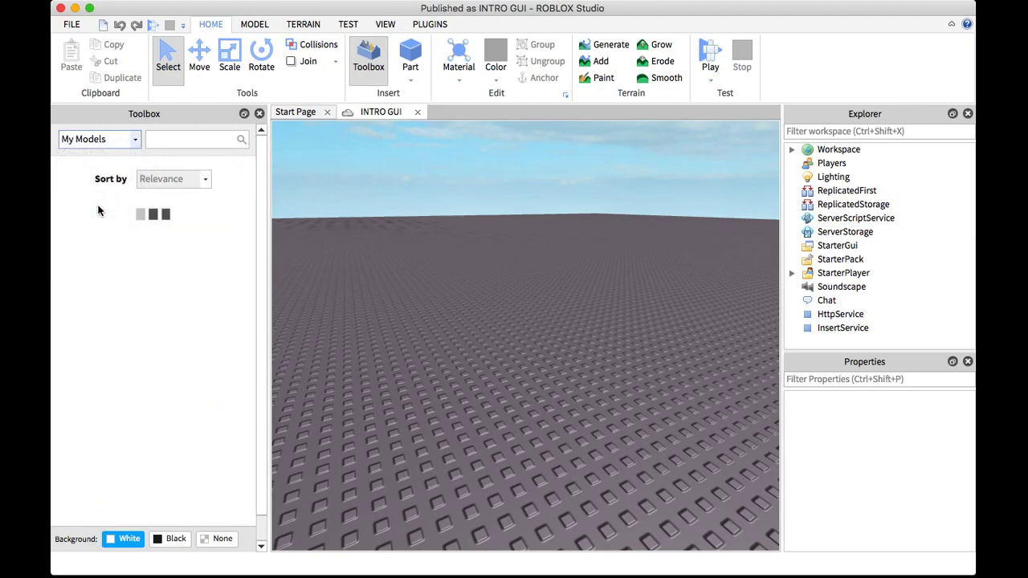
# Insert the INTRO GUI model onto the baseplate and ungroup the resulting UNGROUP model
pyautogui.moveTo(92, 241); pyautogui.dragTo(661, 431)
pyautogui.moveTo(635, 370); pyautogui.dragTo(625, 286, button='right')
pyautogui.click(627, 360)
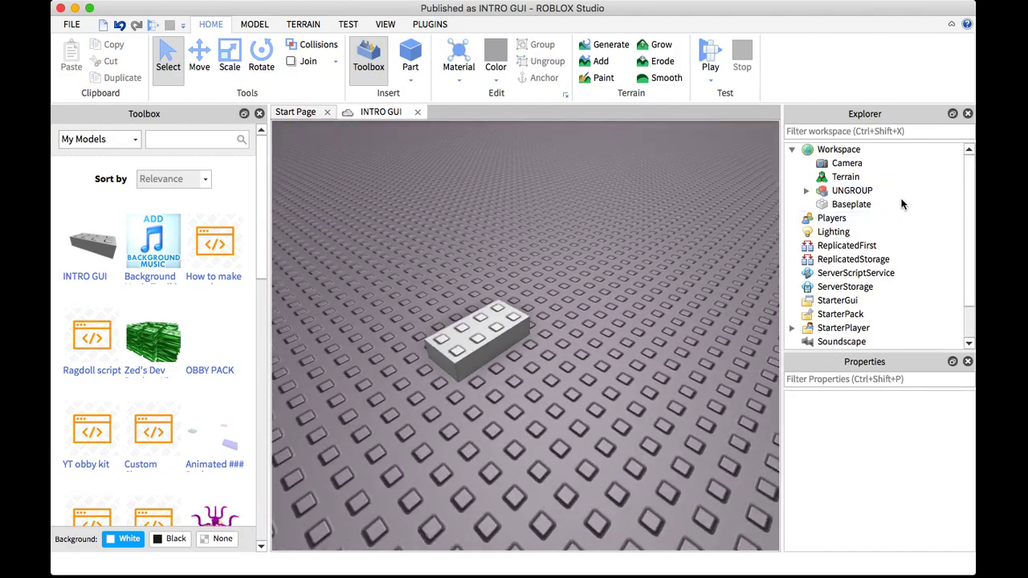
pyautogui.click(871, 191)
pyautogui.click(543, 62)
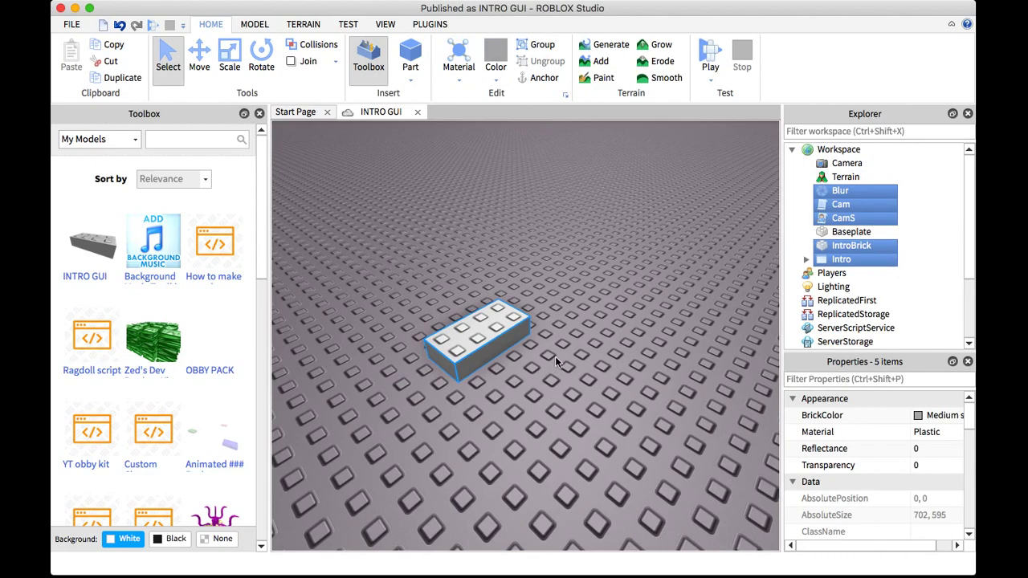
# Examine the properties of the ungrouped Blur, Cam and CamS objects in Workspace
pyautogui.click(831, 219)
pyautogui.click(827, 206)
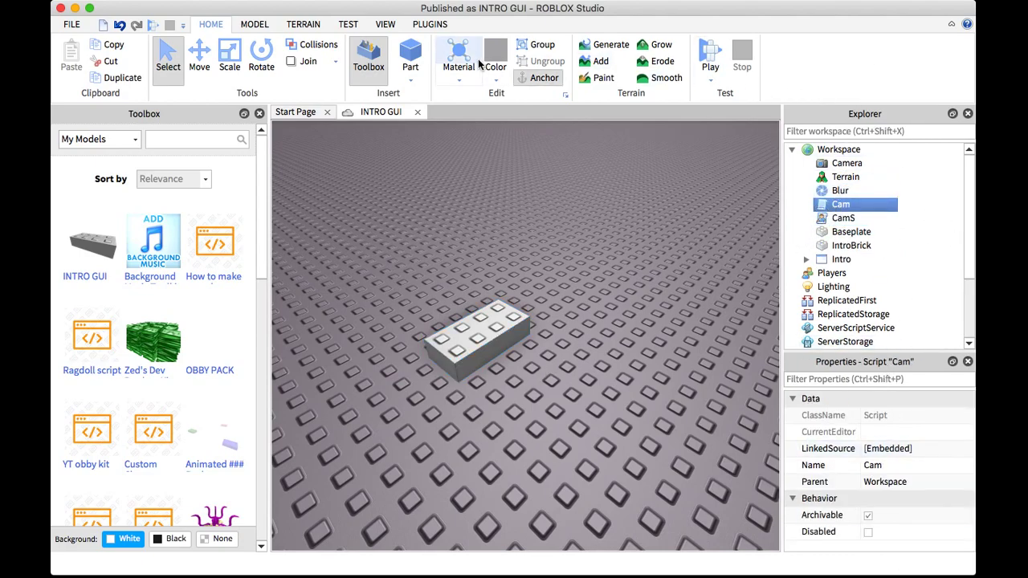
pyautogui.click(386, 25)
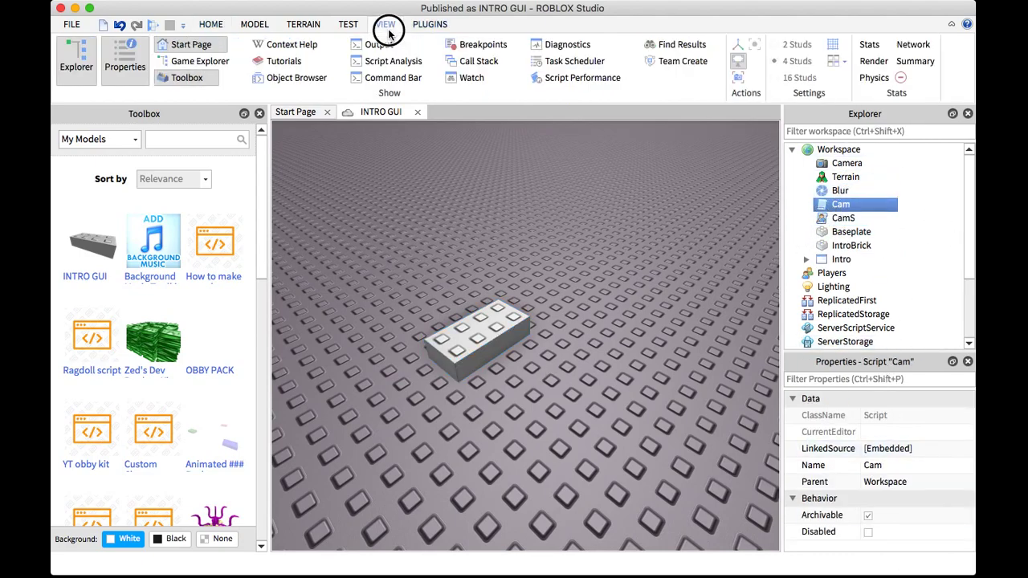
pyautogui.click(207, 24)
pyautogui.click(843, 217)
pyautogui.click(840, 204)
pyautogui.click(843, 191)
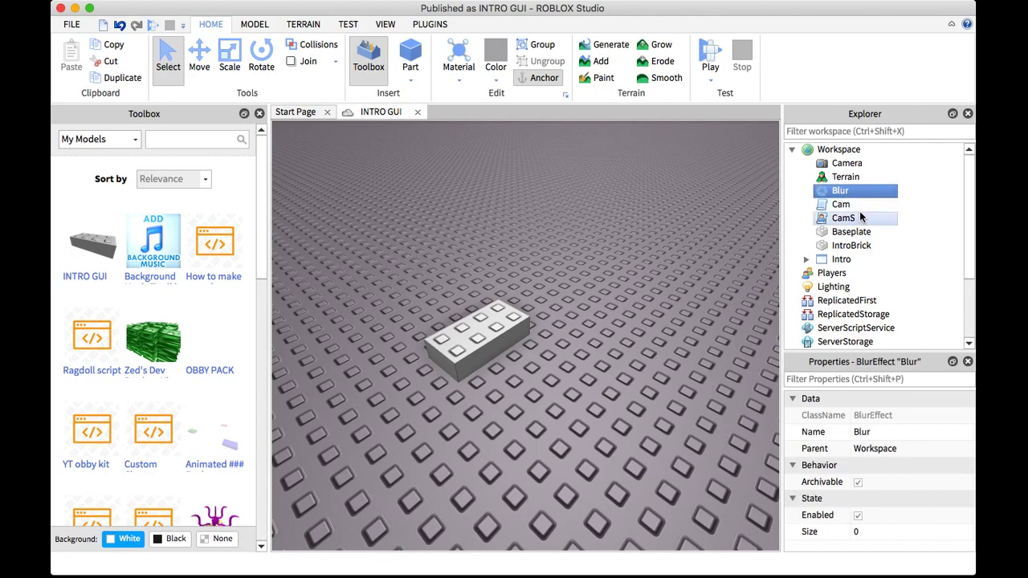
pyautogui.click(858, 214)
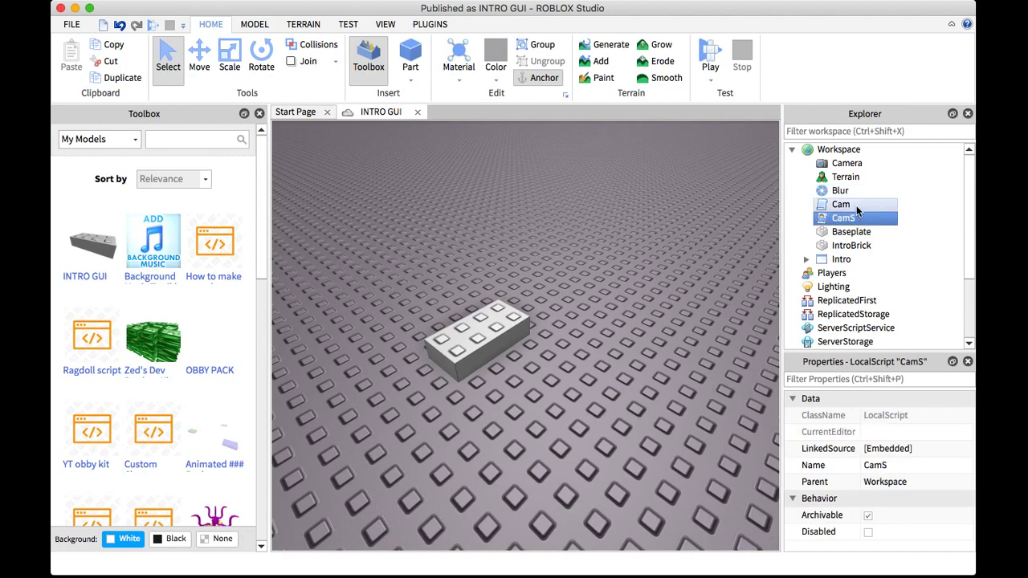
pyautogui.click(836, 193)
pyautogui.click(872, 206)
pyautogui.click(886, 214)
# Move the Blur effect from Workspace into Lighting
pyautogui.click(869, 194)
pyautogui.moveTo(854, 187); pyautogui.dragTo(866, 281)
pyautogui.click(850, 300)
pyautogui.click(853, 286)
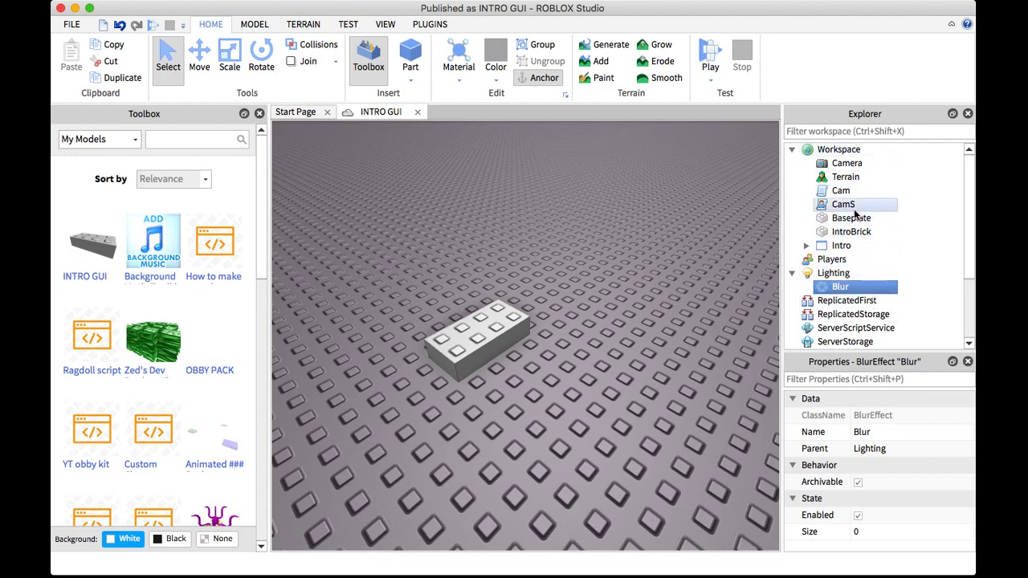
# Move the Cam script into ServerScriptService and the CamS local script into ServerStorage
pyautogui.moveTo(854, 196); pyautogui.dragTo(891, 326)
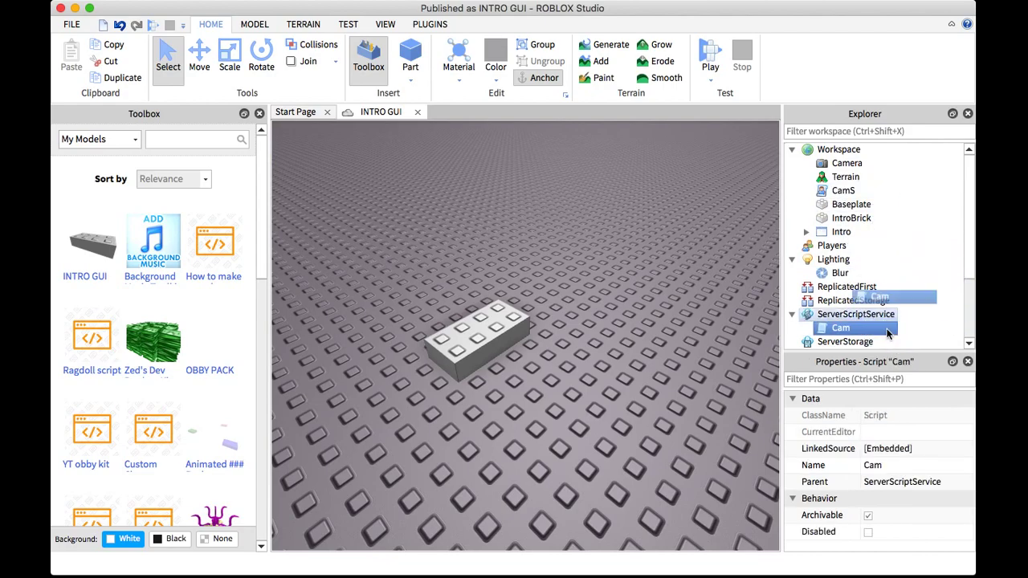
pyautogui.click(846, 191)
pyautogui.moveTo(879, 201); pyautogui.dragTo(838, 341)
# Move the Intro ScreenGui from Workspace into StarterGui
pyautogui.moveTo(839, 222); pyautogui.dragTo(871, 256)
pyautogui.scroll(-3, 900, 170)
pyautogui.scroll(3, 870, 252)
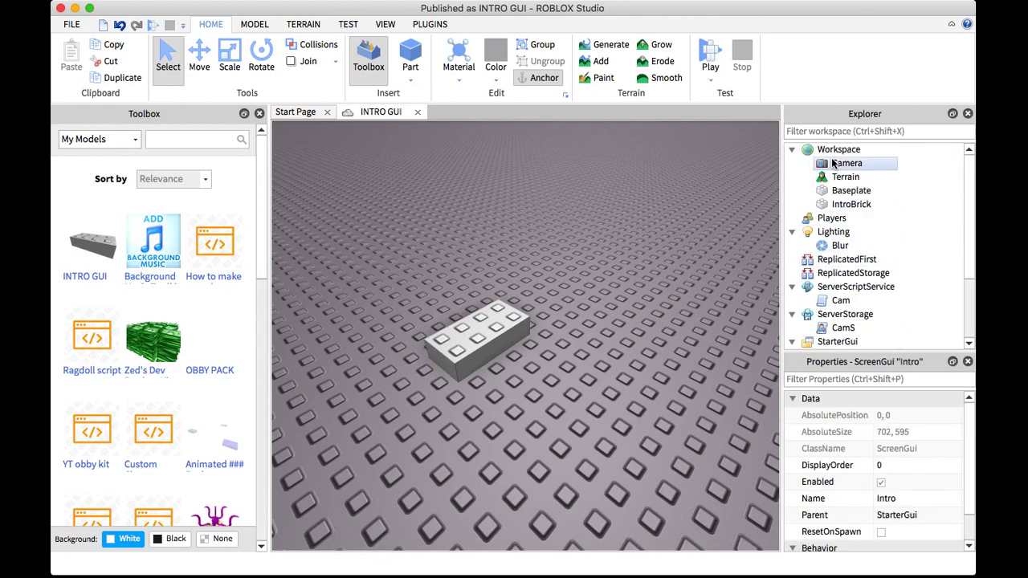
# Collapse Lighting, ServerScriptService and ServerStorage in the Explorer and select IntroBrick in Workspace
pyautogui.click(839, 204)
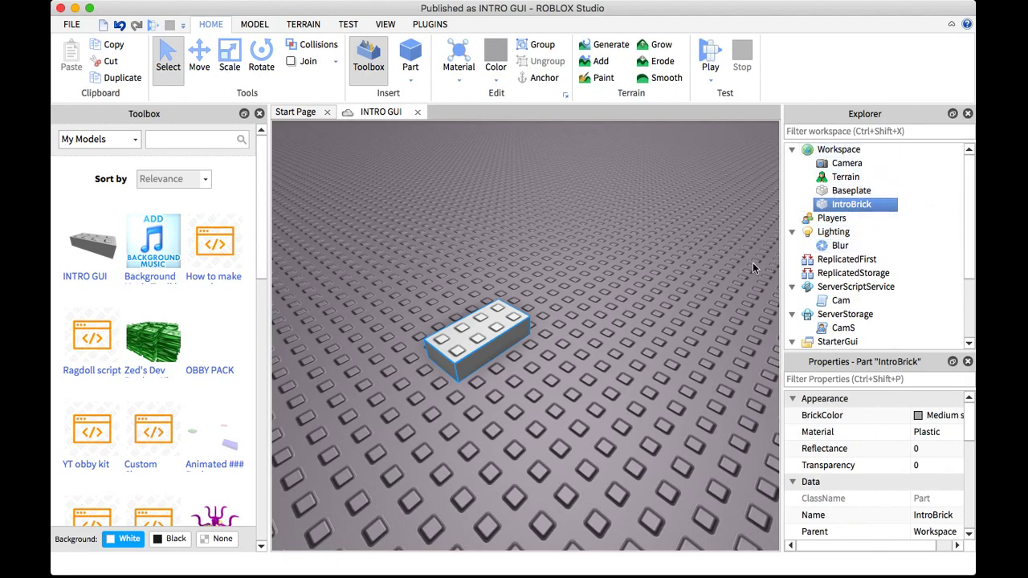
pyautogui.click(791, 231)
pyautogui.click(791, 273)
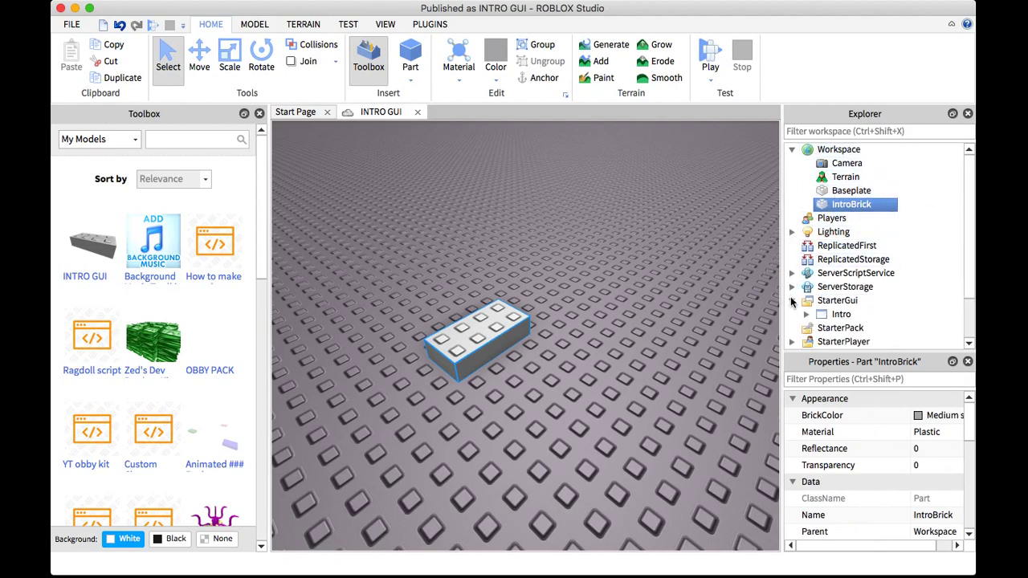
pyautogui.click(844, 195)
pyautogui.click(830, 205)
# Move IntroBrick upward so that it floats above the baseplate
pyautogui.moveTo(541, 323); pyautogui.dragTo(553, 356, button='right')
pyautogui.press('w')
pyautogui.press('s')
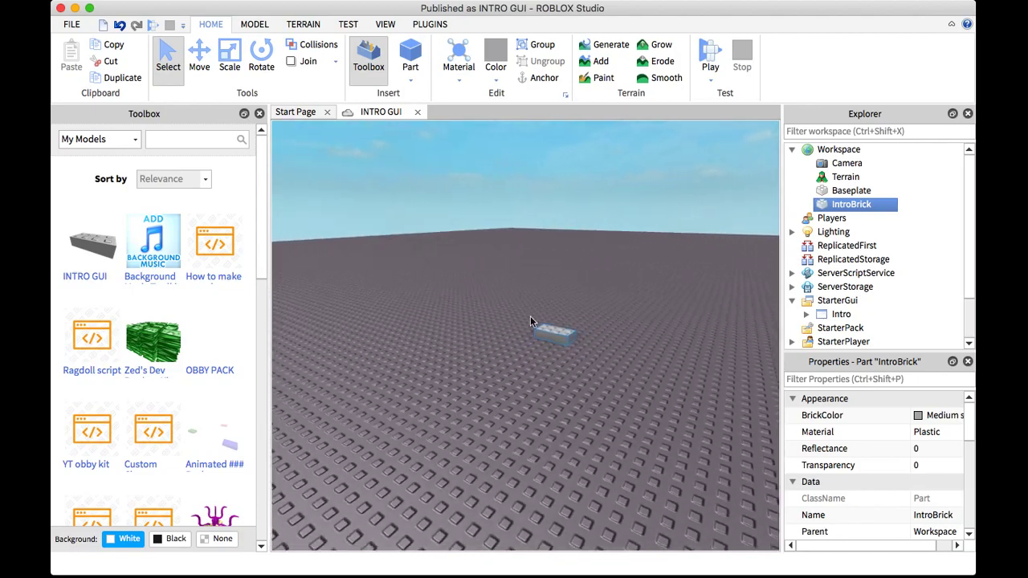
pyautogui.moveTo(547, 291); pyautogui.dragTo(542, 137)
pyautogui.moveTo(604, 275); pyautogui.dragTo(604, 274, button='right')
pyautogui.press('w')
pyautogui.press('a')
pyautogui.press('w')
pyautogui.press('s')
pyautogui.press('w')
pyautogui.press('s')
pyautogui.press('w')
pyautogui.moveTo(652, 318); pyautogui.dragTo(671, 341)
pyautogui.moveTo(670, 341); pyautogui.dragTo(640, 359, button='right')
pyautogui.moveTo(588, 379); pyautogui.dragTo(589, 378, button='right')
pyautogui.moveTo(559, 339); pyautogui.dragTo(586, 426)
pyautogui.moveTo(555, 346); pyautogui.dragTo(553, 345, button='right')
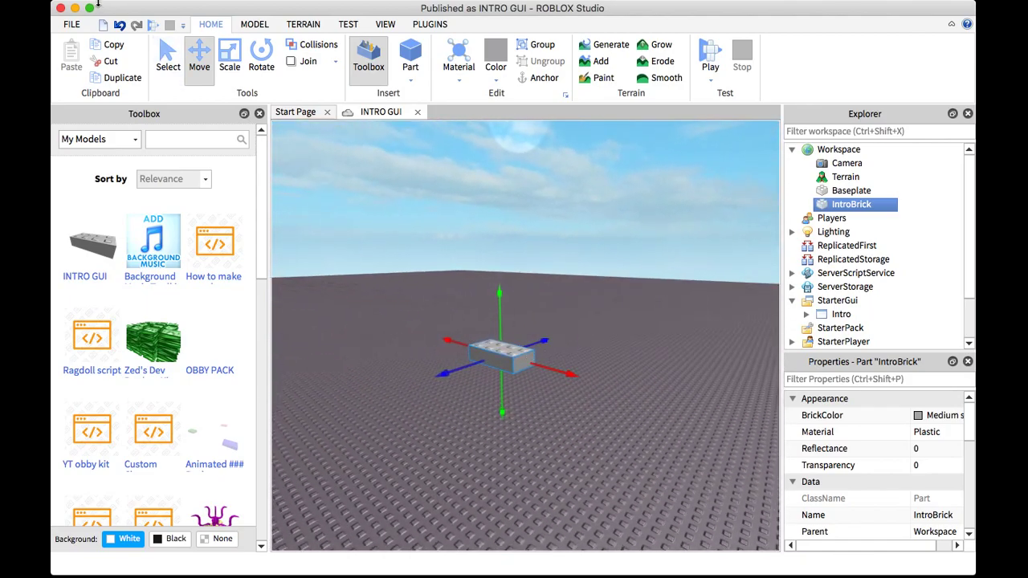
# Examine the direction IntroBrick faces and its surroundings from several angles
pyautogui.press('a')
pyautogui.moveTo(622, 356); pyautogui.dragTo(593, 394, button='right')
pyautogui.moveTo(660, 193); pyautogui.dragTo(659, 192, button='right')
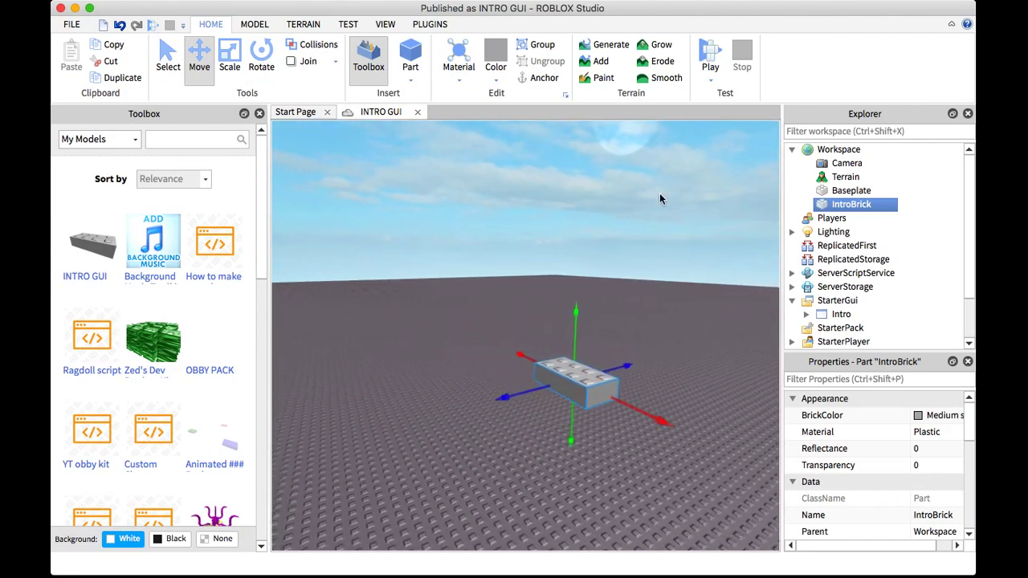
pyautogui.moveTo(660, 244); pyautogui.dragTo(661, 243, button='right')
pyautogui.moveTo(571, 238); pyautogui.dragTo(571, 238, button='right')
pyautogui.press('w')
pyautogui.press('s')
pyautogui.moveTo(474, 367); pyautogui.dragTo(474, 366, button='right')
pyautogui.press('w')
pyautogui.press('s')
pyautogui.moveTo(465, 194); pyautogui.dragTo(465, 195, button='right')
pyautogui.press('w')
pyautogui.press('s')
pyautogui.press('w')
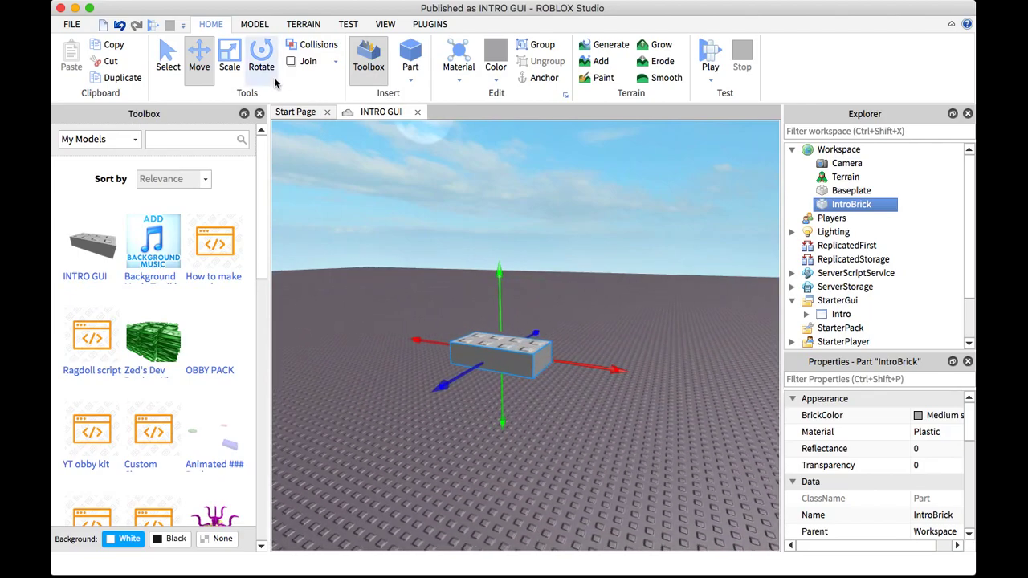
# Rotate IntroBrick about its vertical axis to about 50 degrees
pyautogui.click(272, 77)
pyautogui.moveTo(592, 367); pyautogui.dragTo(616, 331)
pyautogui.moveTo(616, 331); pyautogui.dragTo(616, 331, button='right')
pyautogui.press('a')
pyautogui.press('w')
pyautogui.press('s')
pyautogui.press('d')
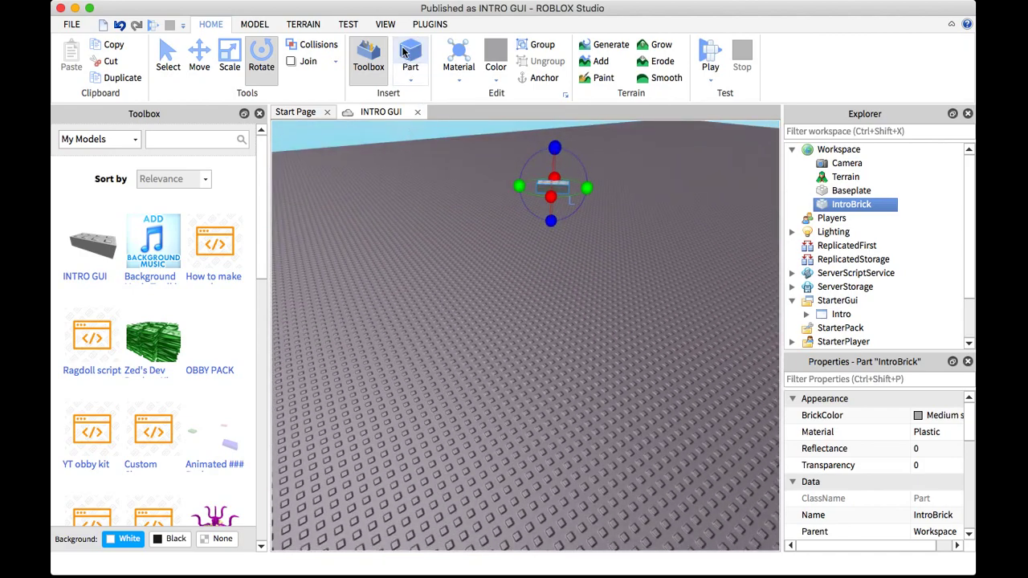
# Insert a new block part near IntroBrick and scale it into a tall panel
pyautogui.click(408, 53)
pyautogui.click(228, 61)
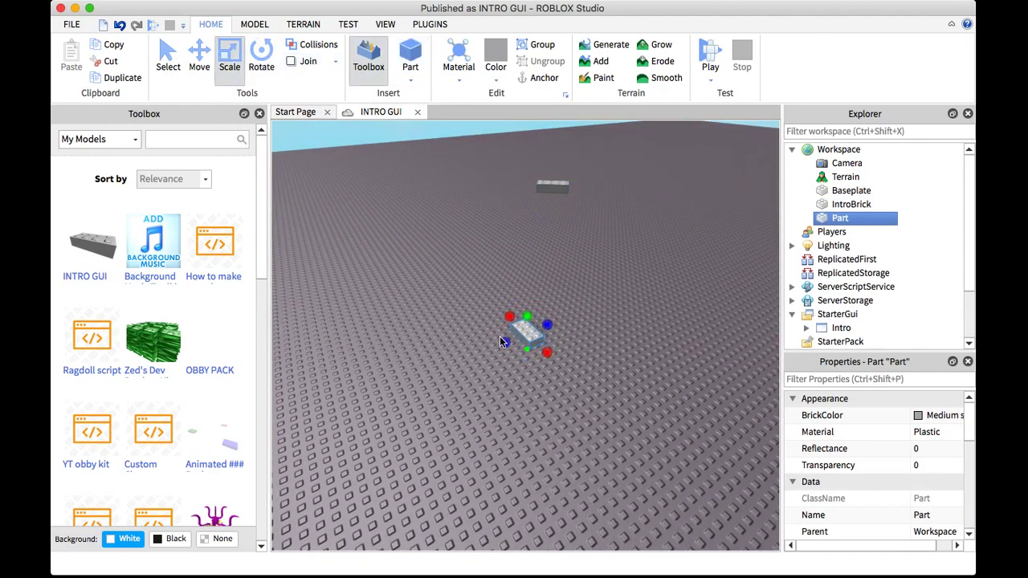
pyautogui.moveTo(547, 350); pyautogui.dragTo(581, 137)
pyautogui.moveTo(555, 273); pyautogui.dragTo(555, 273, button='right')
pyautogui.press('w')
pyautogui.press('s')
pyautogui.press('w')
pyautogui.press('s')
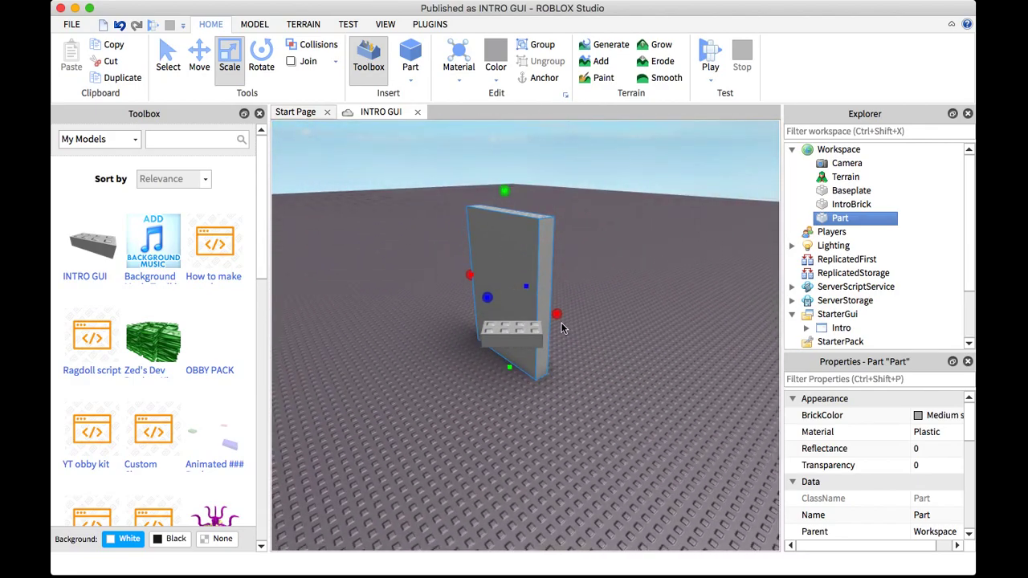
# Widen the tall panel into a large wall behind IntroBrick
pyautogui.moveTo(557, 316); pyautogui.dragTo(710, 563)
pyautogui.moveTo(615, 337); pyautogui.dragTo(615, 337, button='right')
pyautogui.moveTo(615, 337); pyautogui.dragTo(605, 291)
pyautogui.moveTo(605, 291); pyautogui.dragTo(605, 292, button='right')
pyautogui.press('w')
pyautogui.press('s')
# Reposition IntroBrick in front of the large wall with the Move tool
pyautogui.click(507, 317)
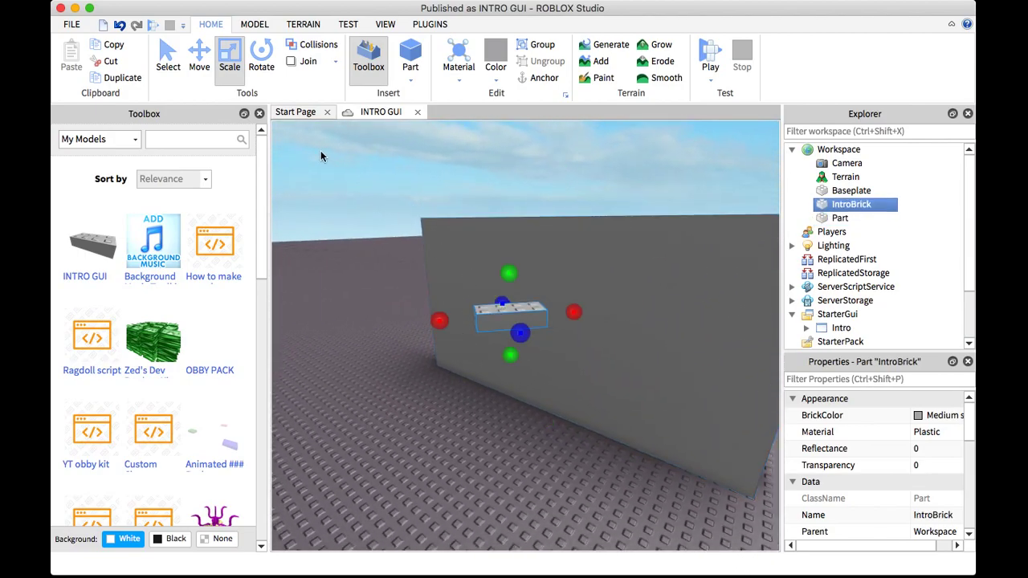
pyautogui.click(203, 67)
pyautogui.moveTo(566, 333); pyautogui.dragTo(713, 466)
pyautogui.moveTo(714, 466); pyautogui.dragTo(714, 466, button='right')
pyautogui.press('s')
pyautogui.click(586, 375)
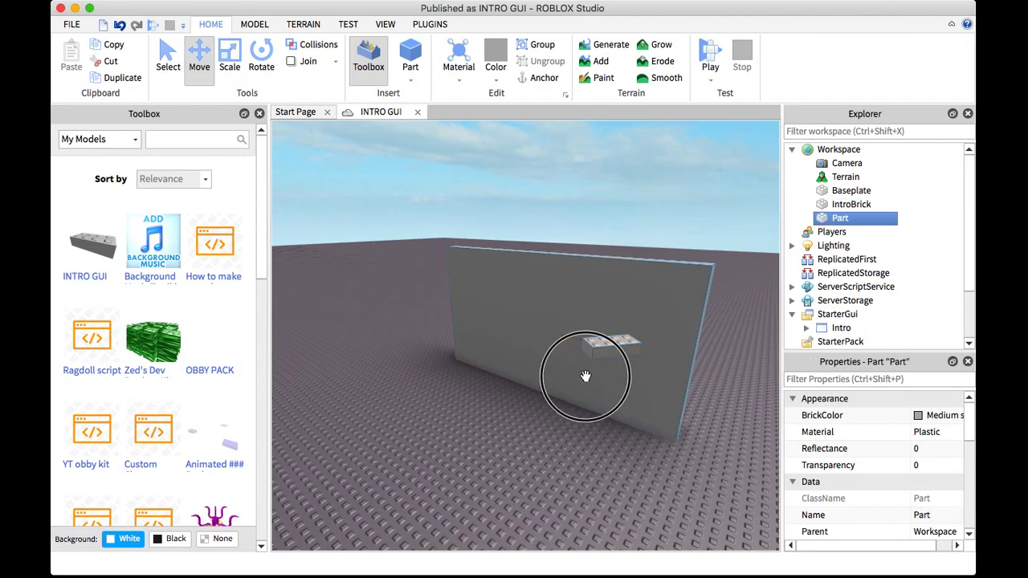
pyautogui.click(600, 354)
pyautogui.moveTo(585, 367); pyautogui.dragTo(538, 419)
pyautogui.press('s')
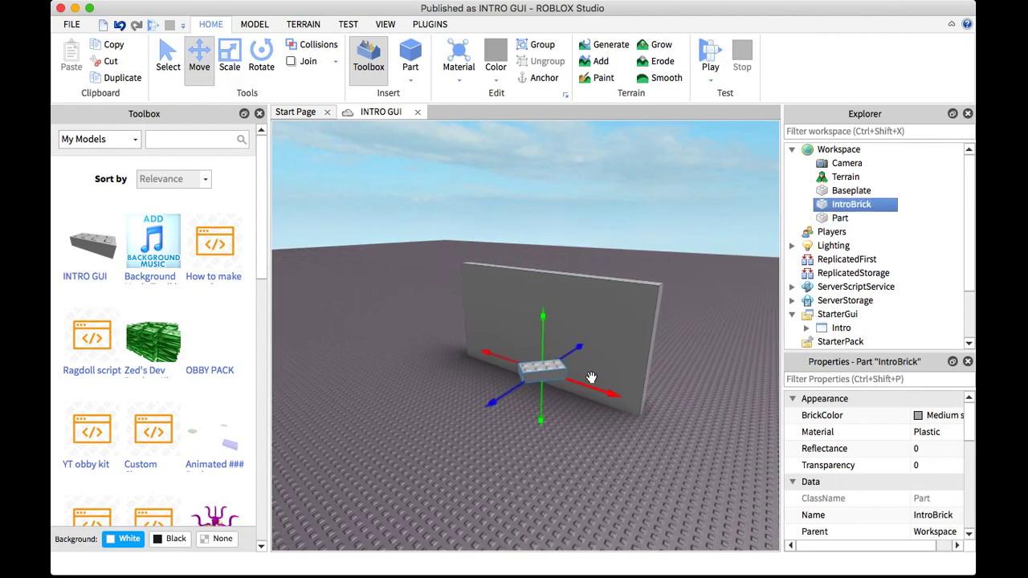
# Set IntroBrick's Transparency to 1
pyautogui.moveTo(592, 383); pyautogui.dragTo(592, 383, button='right')
pyautogui.press('w')
pyautogui.press('w')
pyautogui.press('d')
pyautogui.press('a')
pyautogui.scroll(-1, 953, 447)
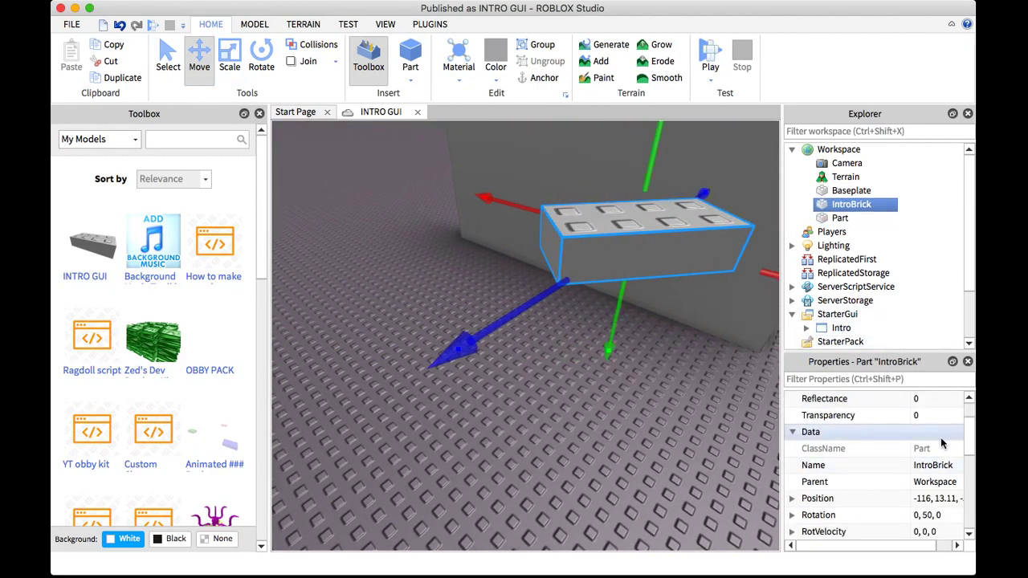
pyautogui.click(923, 415)
pyautogui.write('1')
pyautogui.press('Return')
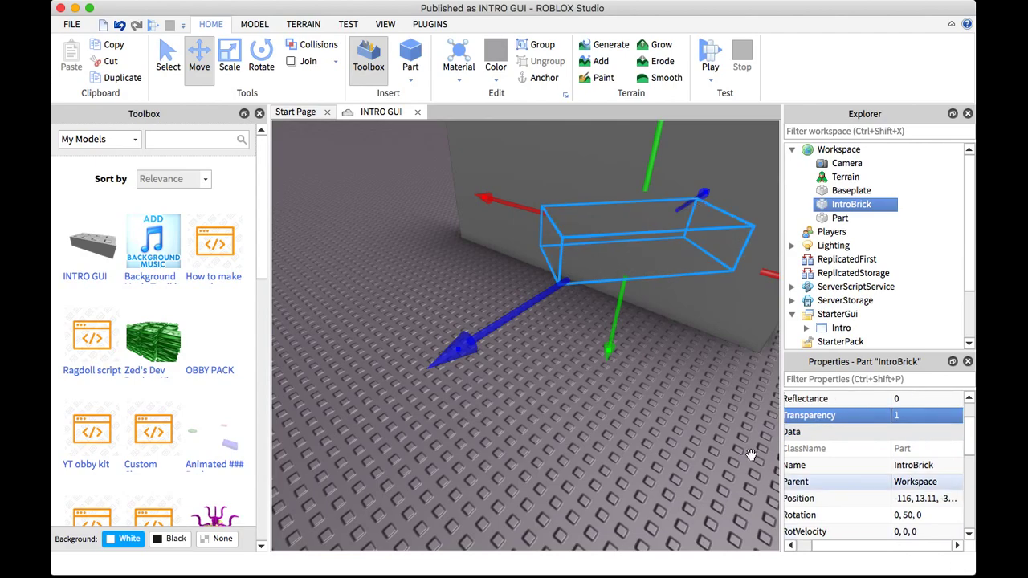
# Make sure IntroBrick is anchored and turn off its CanCollide property
pyautogui.scroll(-3, 920, 529)
pyautogui.click(899, 433)
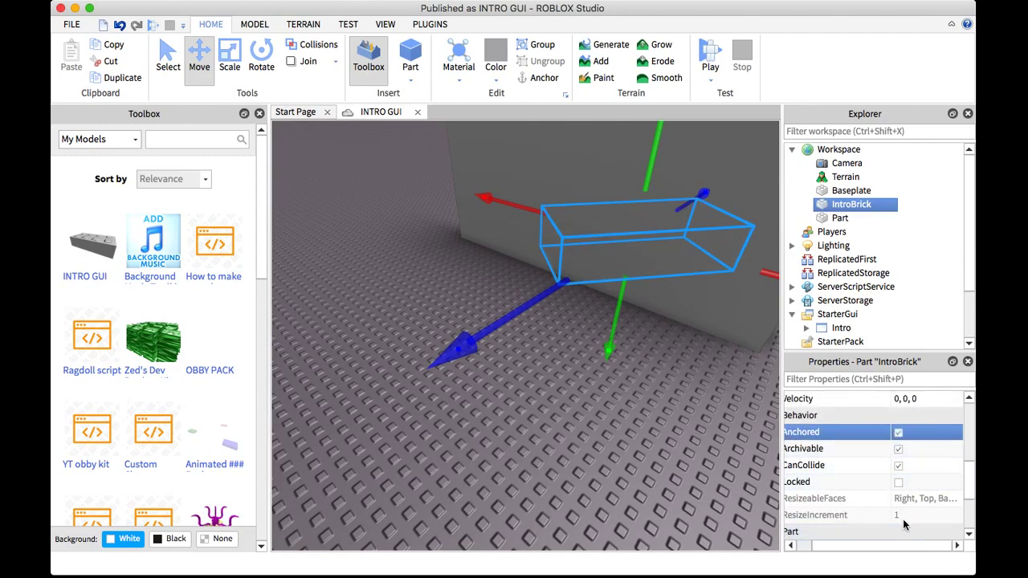
pyautogui.click(899, 467)
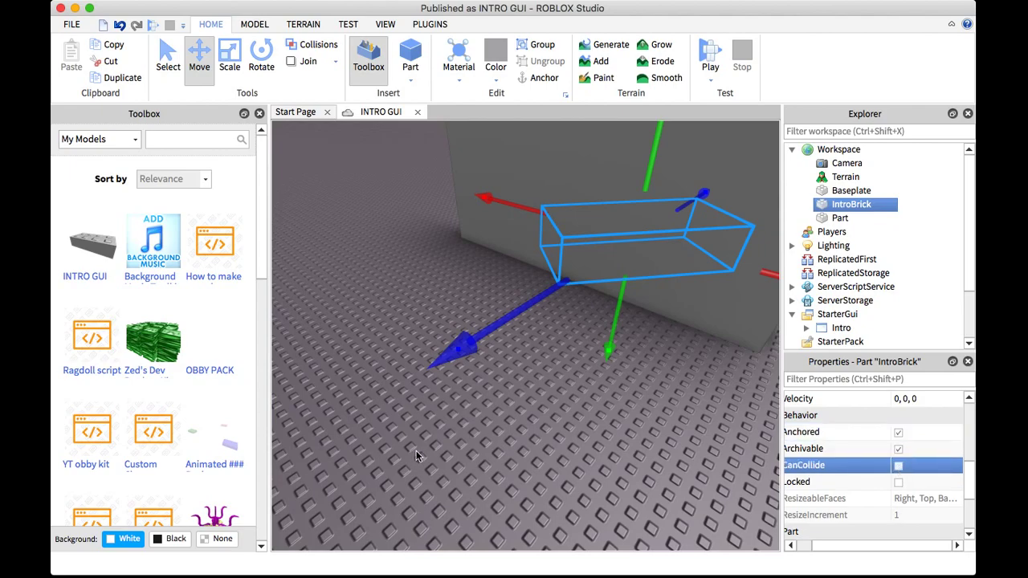
# Examine the placement of the wall part and the invisible IntroBrick in the scene
pyautogui.click(354, 413)
pyautogui.moveTo(354, 413); pyautogui.dragTo(354, 413, button='right')
pyautogui.scroll(-2, 355, 416)
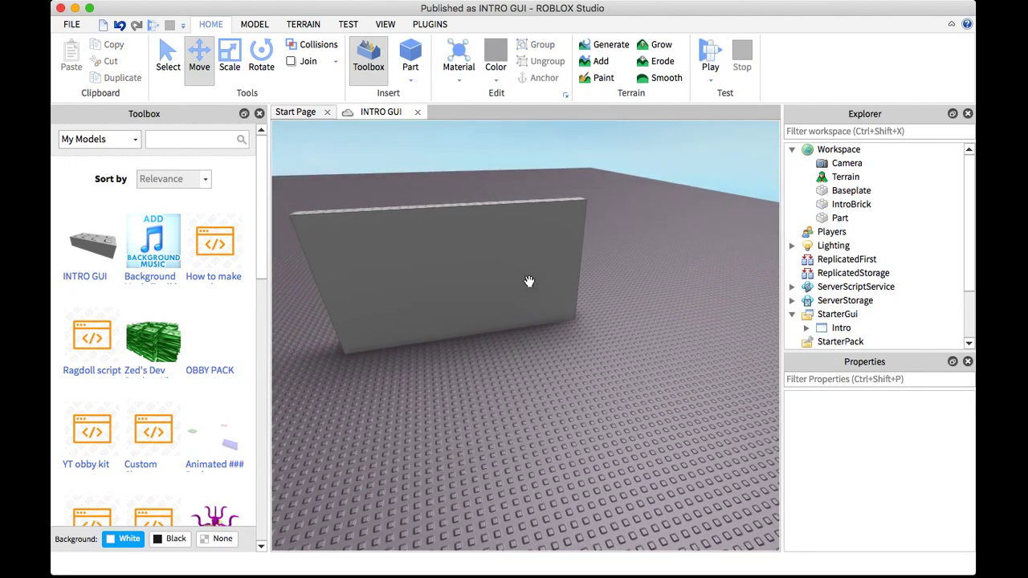
pyautogui.click(546, 282)
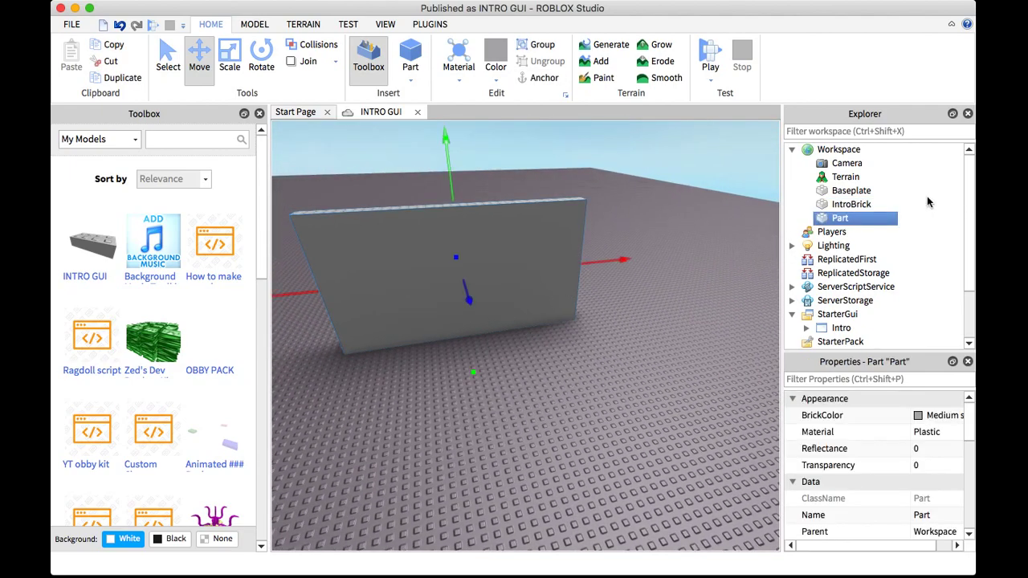
pyautogui.click(883, 205)
pyautogui.click(550, 397)
pyautogui.click(617, 305)
pyautogui.moveTo(572, 403); pyautogui.dragTo(576, 401, button='right')
# Expand the Intro ScreenGui in StarterGui and select its Play text button
pyautogui.click(804, 328)
pyautogui.scroll(-2, 836, 288)
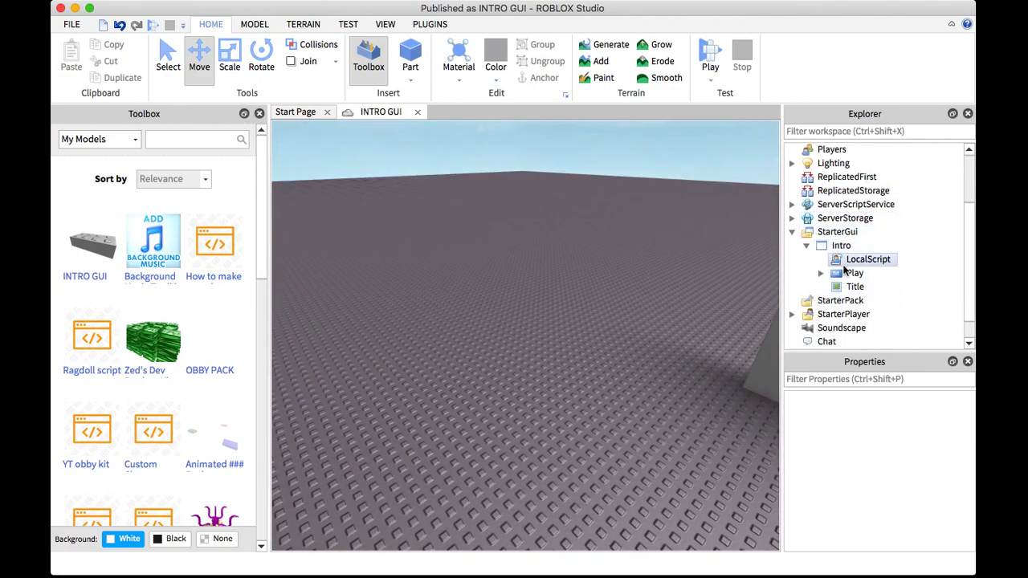
pyautogui.click(851, 272)
pyautogui.click(846, 284)
pyautogui.click(845, 278)
pyautogui.click(837, 286)
pyautogui.click(829, 275)
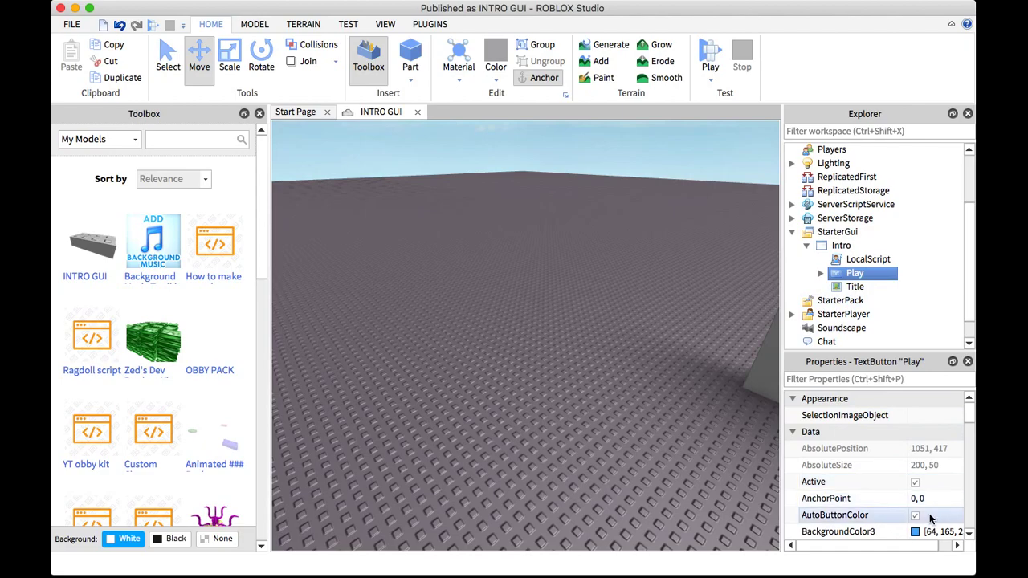
# Change the Play button's BackgroundColor3 to a near-white color
pyautogui.scroll(-1, 913, 478)
pyautogui.click(914, 482)
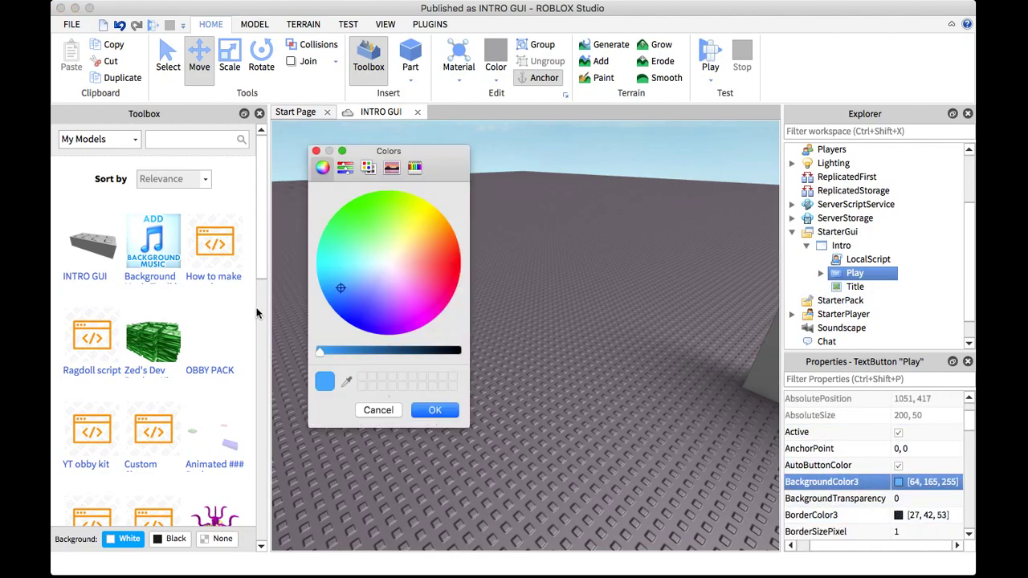
pyautogui.click(386, 263)
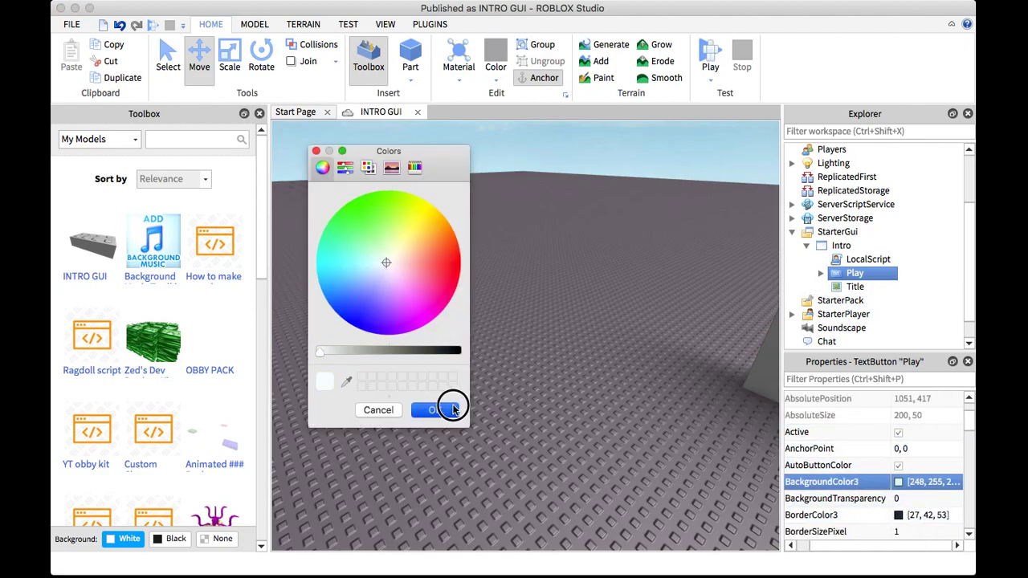
pyautogui.click(454, 409)
# Move the Properties panel above the Explorer and look through the Play button's properties
pyautogui.moveTo(803, 360); pyautogui.dragTo(871, 136)
pyautogui.scroll(-3, 843, 254)
pyautogui.click(819, 251)
pyautogui.click(786, 266)
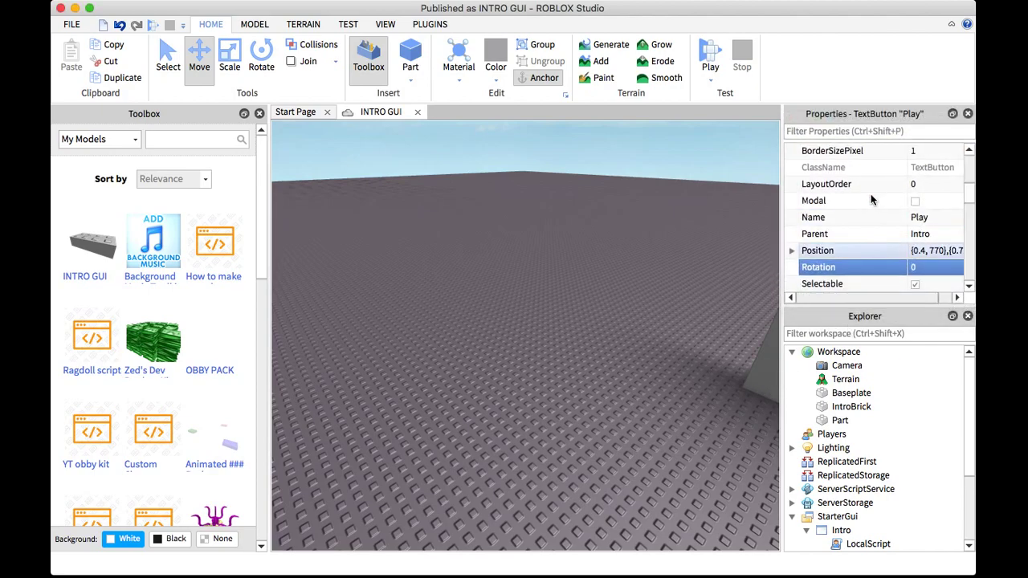
pyautogui.click(913, 221)
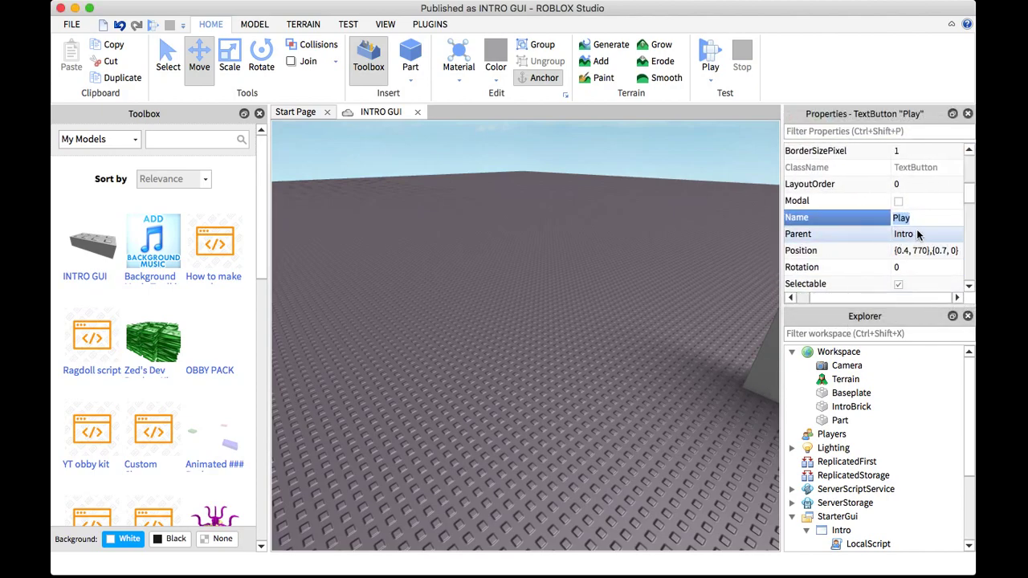
pyautogui.scroll(-3, 923, 371)
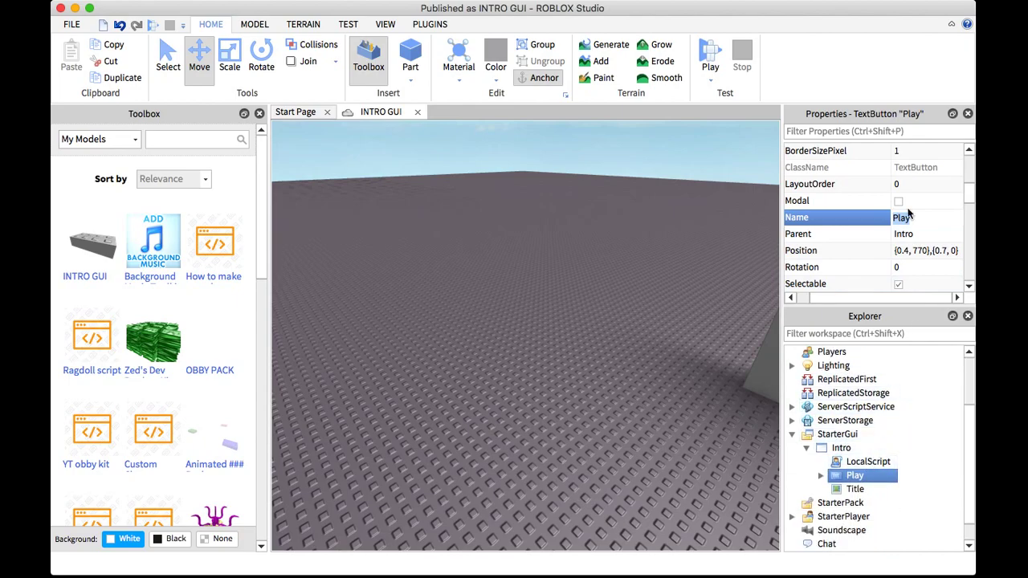
pyautogui.scroll(-3, 897, 256)
pyautogui.scroll(-1, 896, 256)
pyautogui.scroll(8, 916, 225)
pyautogui.scroll(-5, 913, 215)
pyautogui.scroll(1, 918, 217)
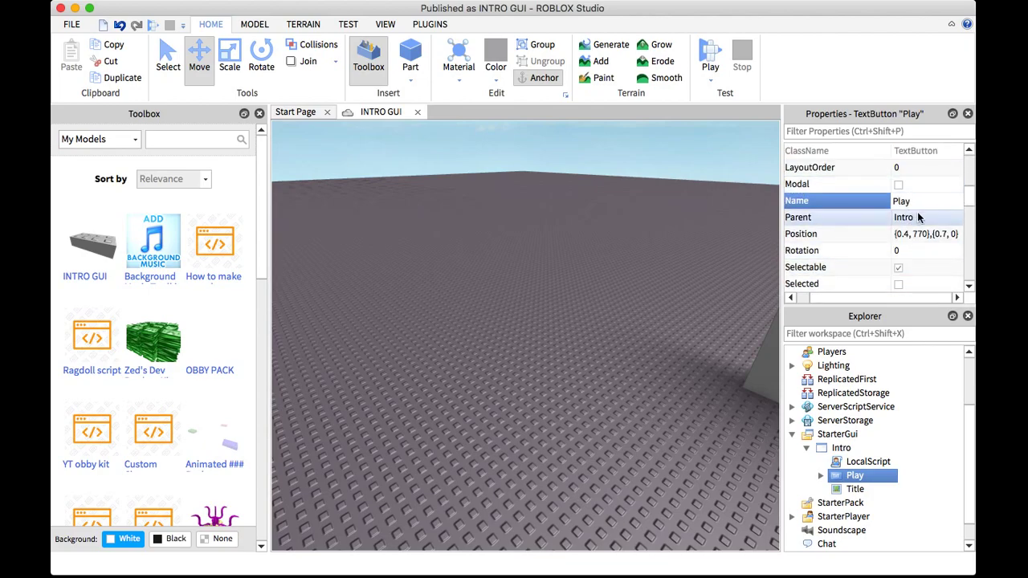
# Set the Play button's TextColor3 to black and change its Text to "Play!!!!!"
pyautogui.scroll(-5, 911, 210)
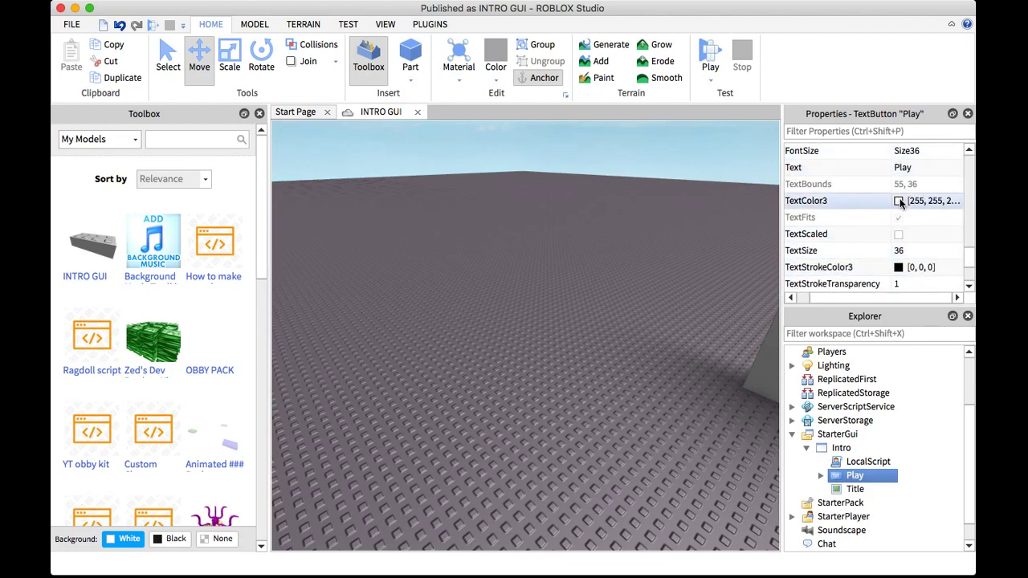
pyautogui.click(898, 202)
pyautogui.click(454, 408)
pyautogui.click(897, 202)
pyautogui.moveTo(379, 354); pyautogui.dragTo(619, 393)
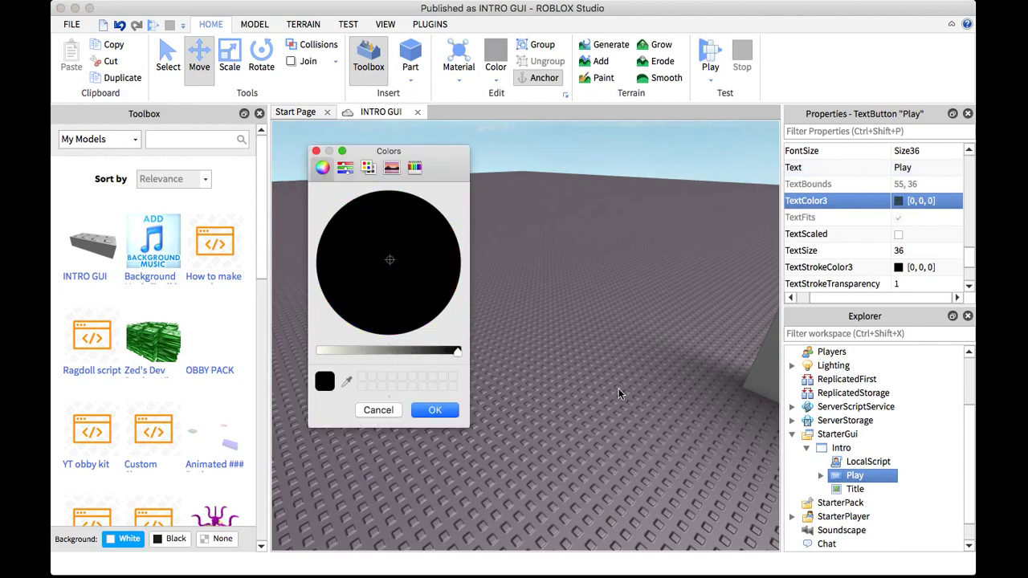
pyautogui.click(431, 409)
pyautogui.scroll(2, 865, 196)
pyautogui.click(933, 219)
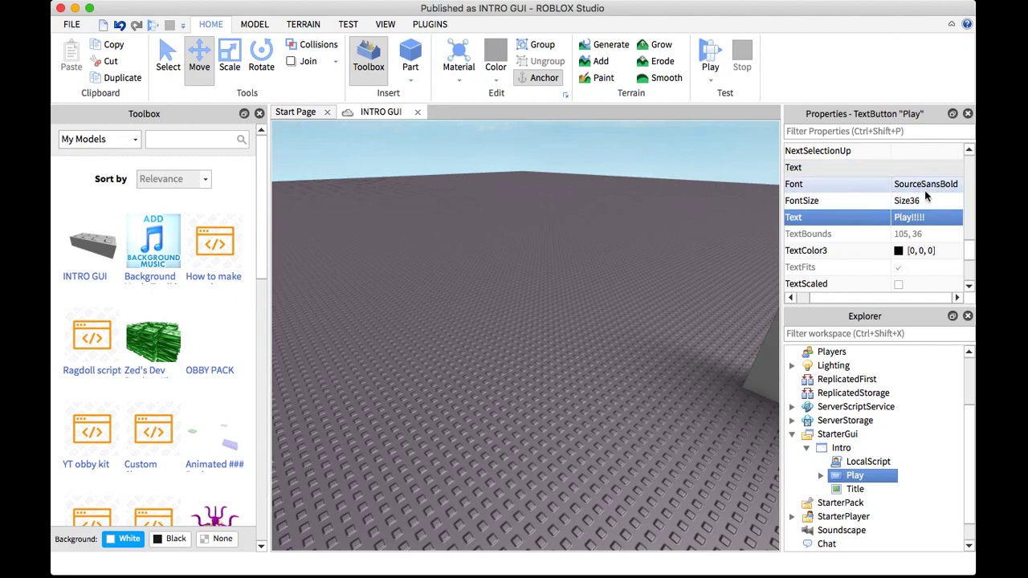
# Select the Title image label and examine the available choices for its Image property
pyautogui.click(863, 489)
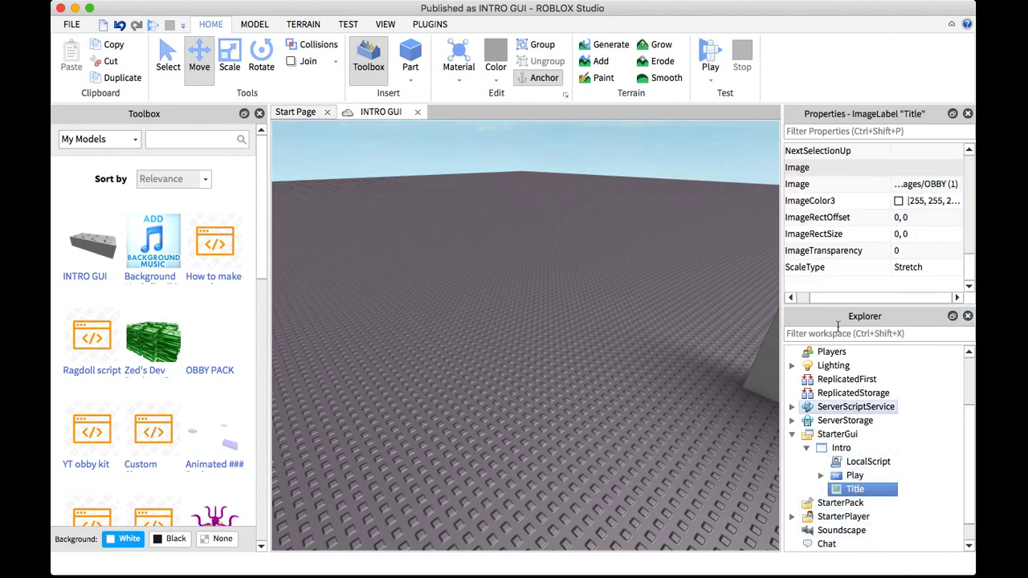
pyautogui.click(912, 185)
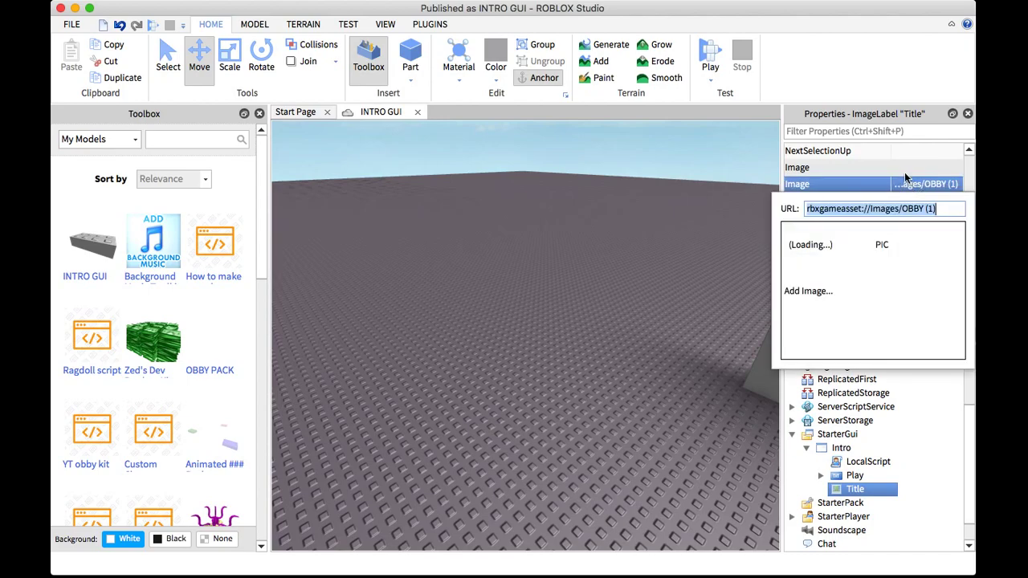
pyautogui.click(895, 180)
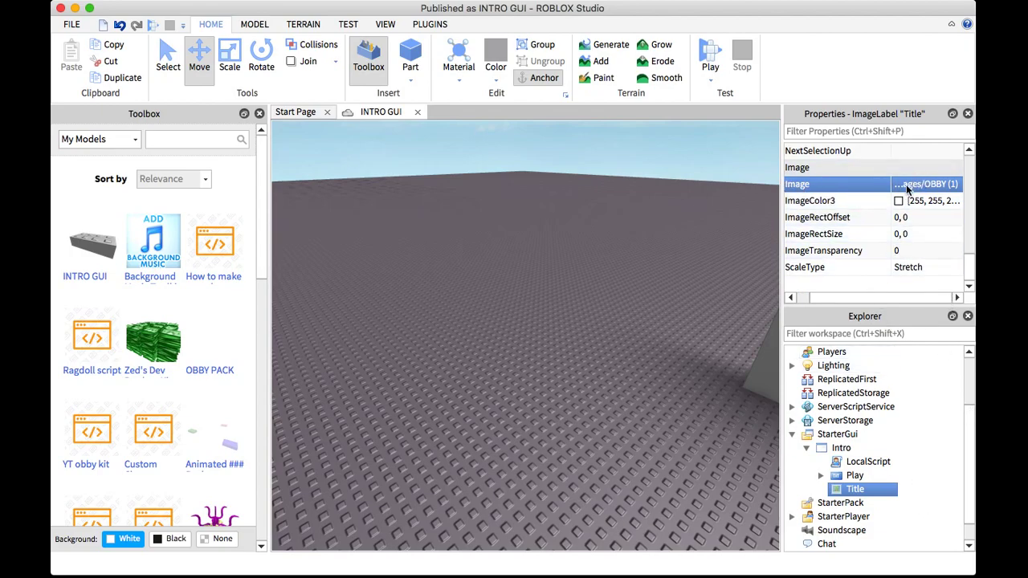
pyautogui.click(907, 188)
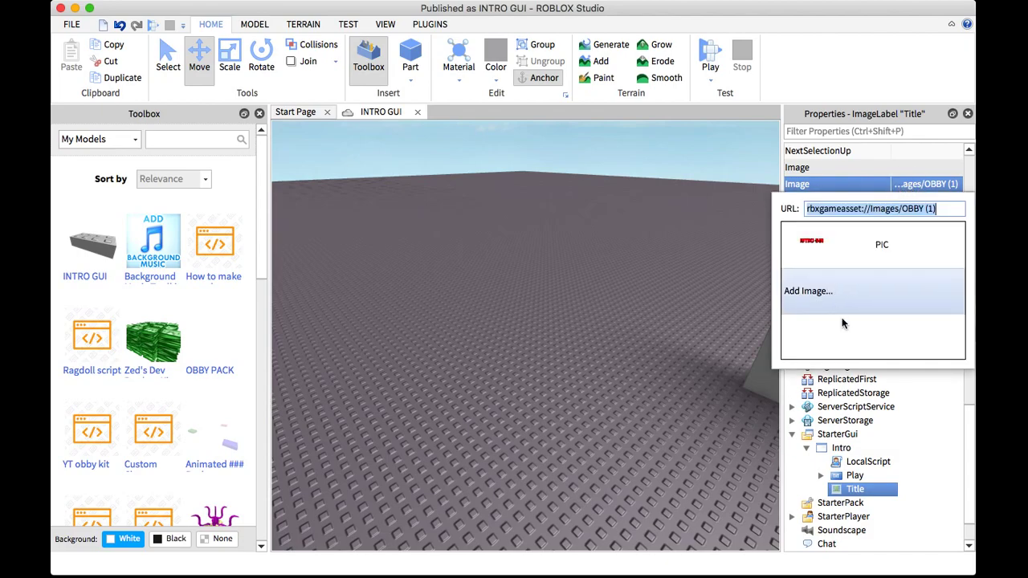
pyautogui.click(831, 167)
pyautogui.scroll(3, 896, 192)
pyautogui.scroll(-3, 898, 197)
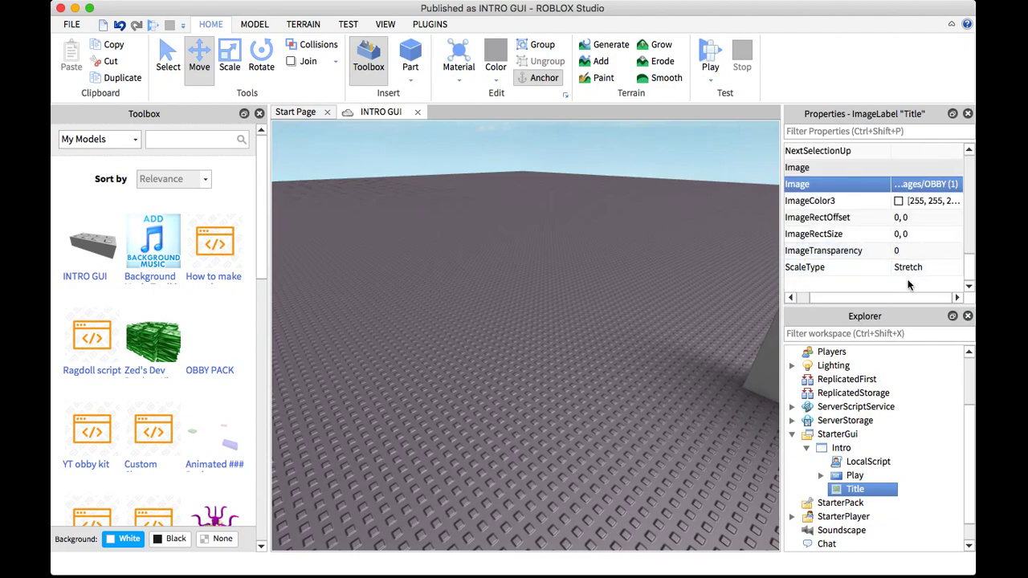
pyautogui.moveTo(632, 259); pyautogui.dragTo(633, 260, button='right')
pyautogui.press('s')
pyautogui.moveTo(751, 285); pyautogui.dragTo(750, 285, button='right')
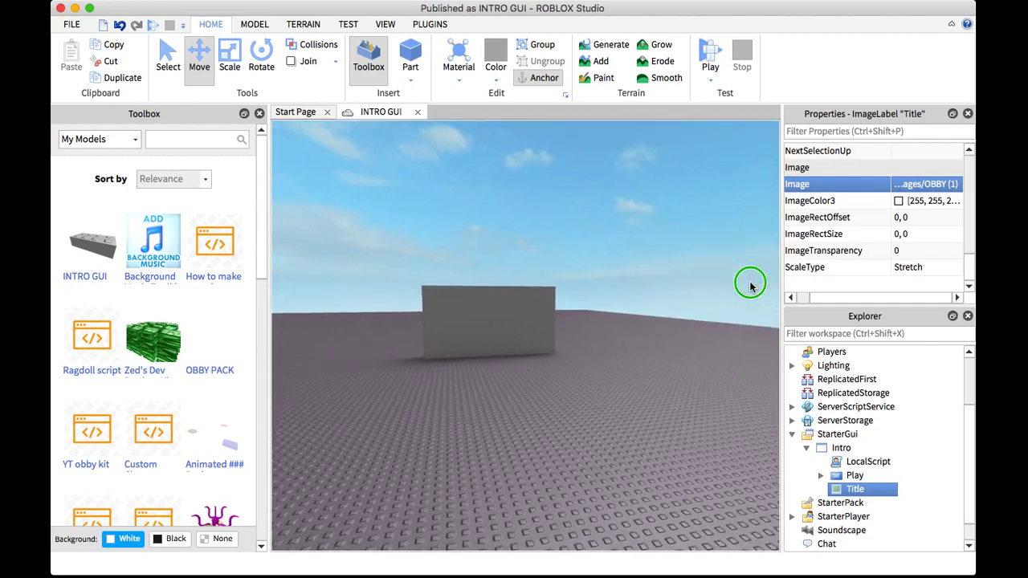
pyautogui.press('w')
pyautogui.moveTo(605, 305); pyautogui.dragTo(605, 303, button='right')
pyautogui.press('s')
pyautogui.press('w')
pyautogui.press('s')
pyautogui.press('w')
pyautogui.press('s')
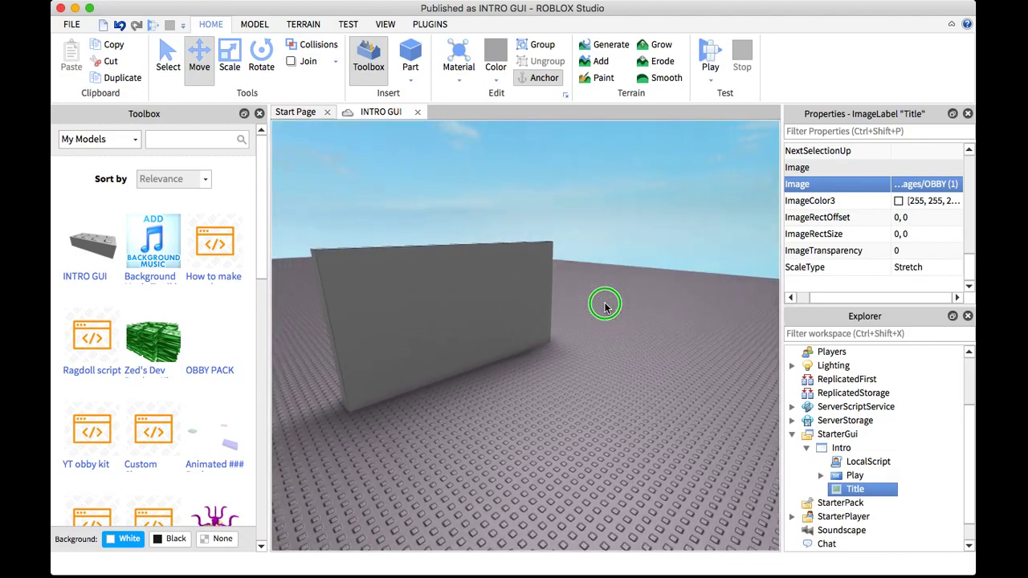
pyautogui.press('w')
pyautogui.moveTo(605, 305); pyautogui.dragTo(573, 289, button='right')
pyautogui.press('s')
pyautogui.press('w')
pyautogui.press('w')
pyautogui.press('s')
pyautogui.press('w')
pyautogui.press('s')
pyautogui.press('w')
pyautogui.press('s')
pyautogui.press('w')
pyautogui.press('s')
pyautogui.press('w')
pyautogui.press('s')
pyautogui.press('w')
pyautogui.press('s')
pyautogui.press('w')
pyautogui.press('w')
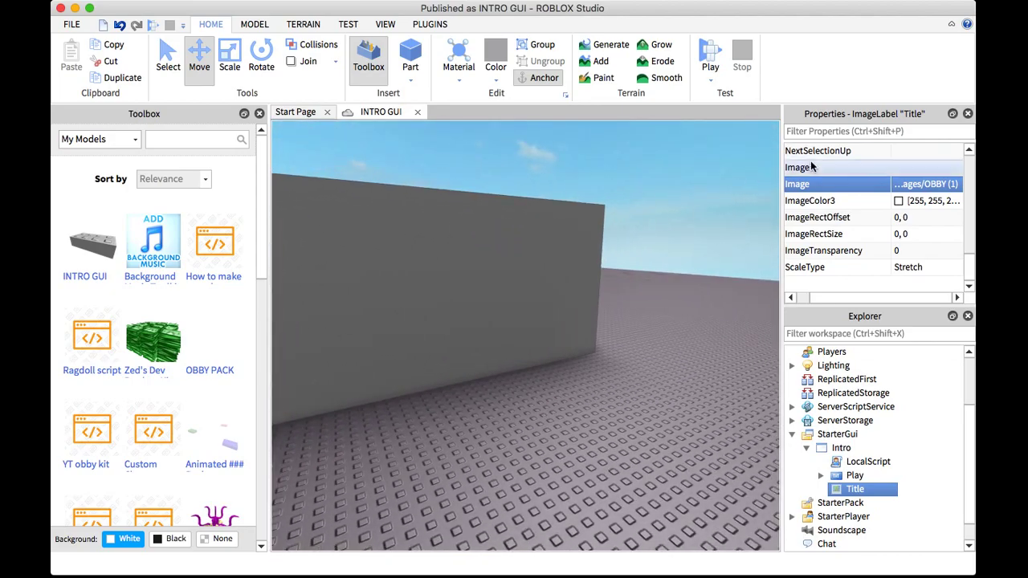
# Add a new image for Title's Image property and choose PIC.png from the folder on the Desktop
pyautogui.click(919, 188)
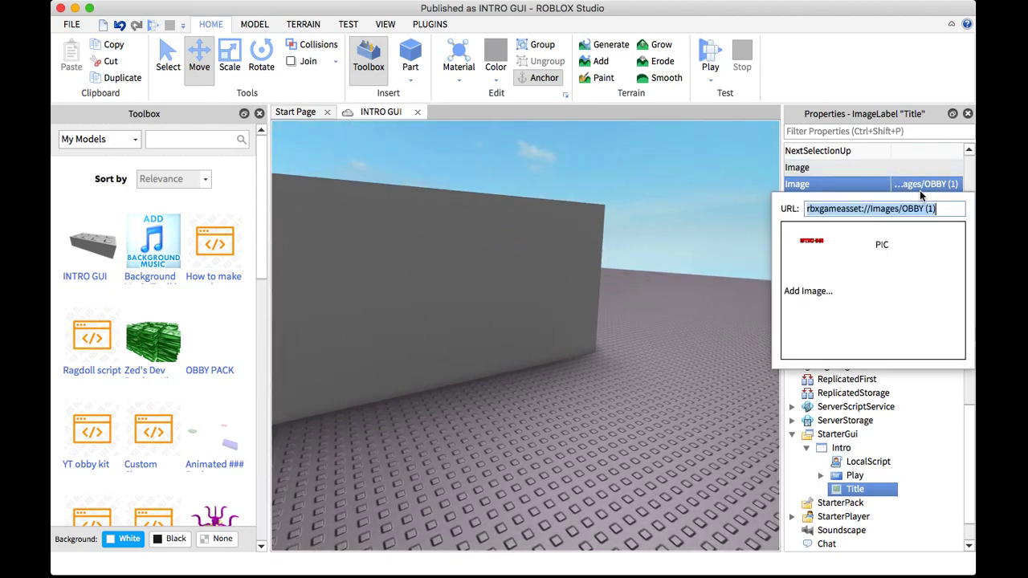
pyautogui.click(849, 281)
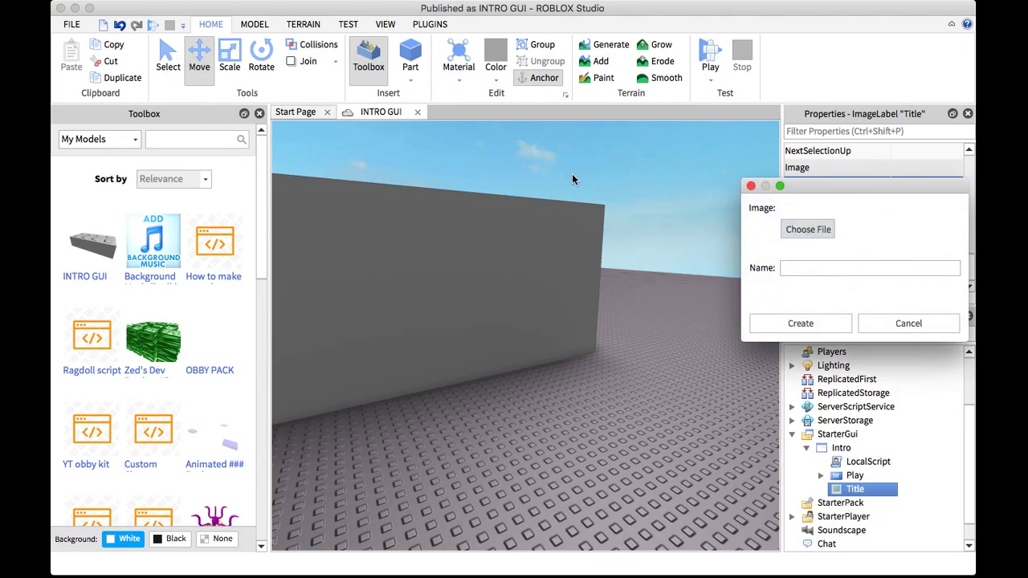
pyautogui.click(807, 228)
pyautogui.scroll(-10, 670, 374)
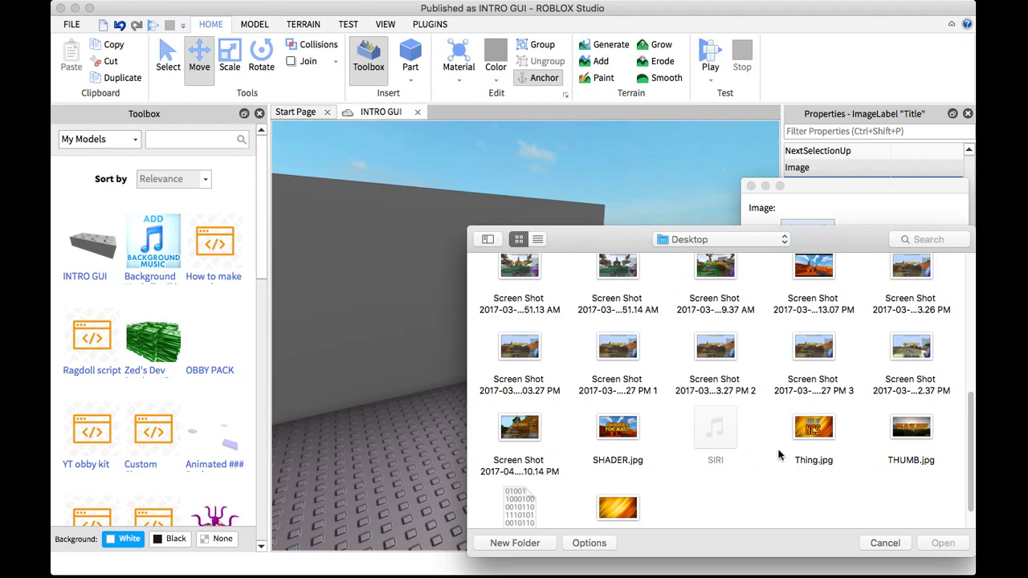
pyautogui.click(666, 239)
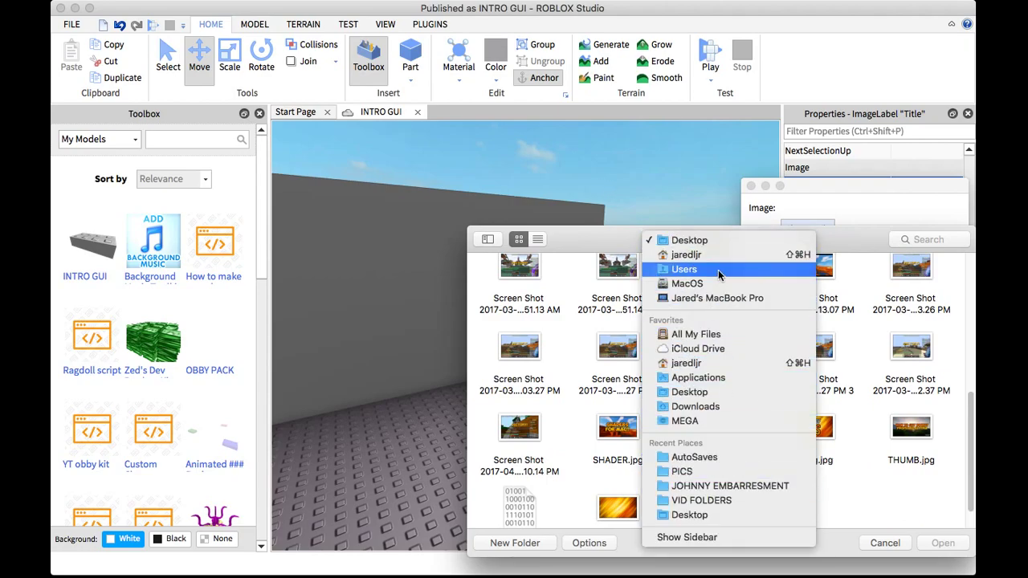
pyautogui.click(718, 240)
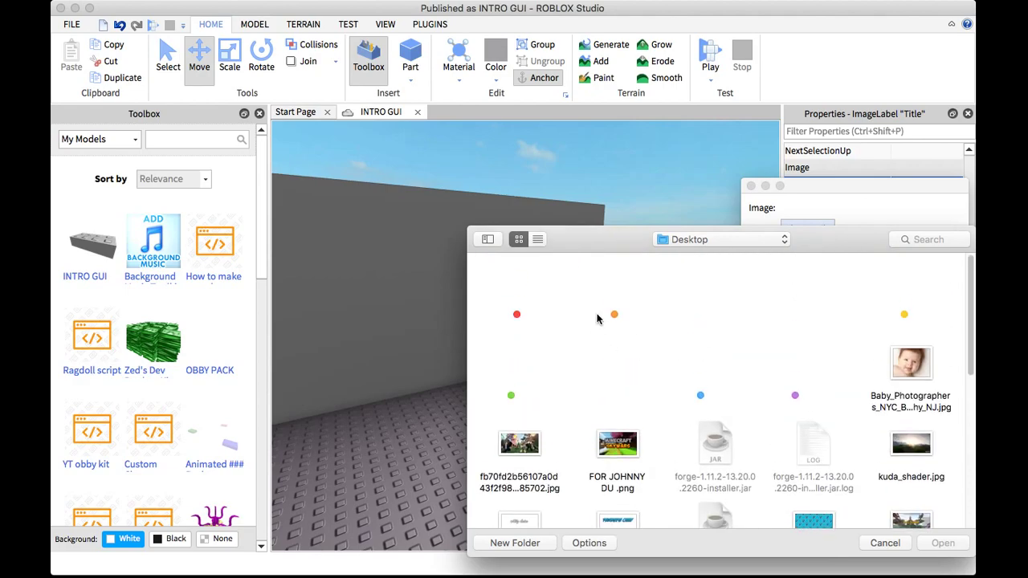
pyautogui.doubleClick(614, 316)
pyautogui.click(522, 277)
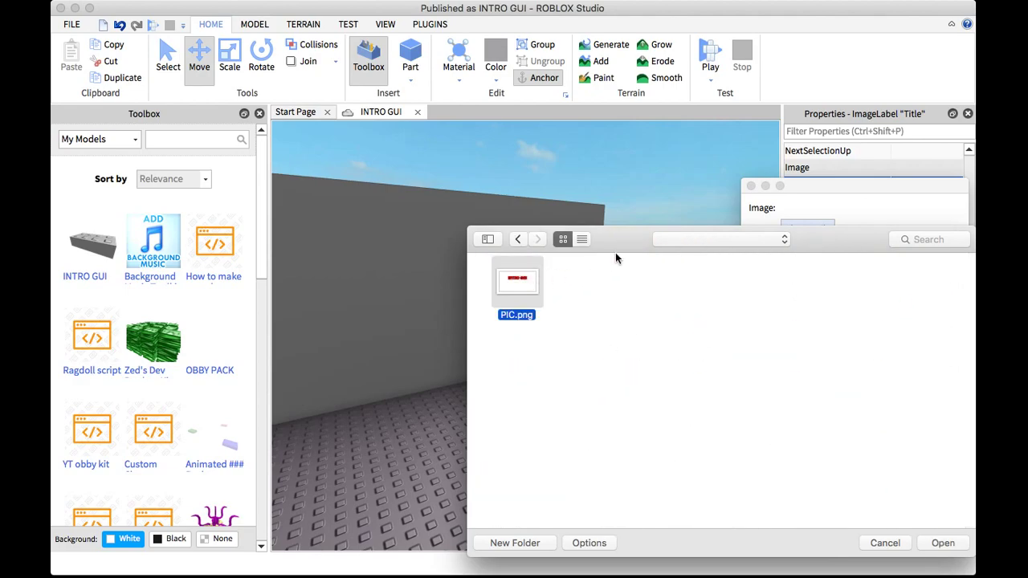
pyautogui.click(940, 543)
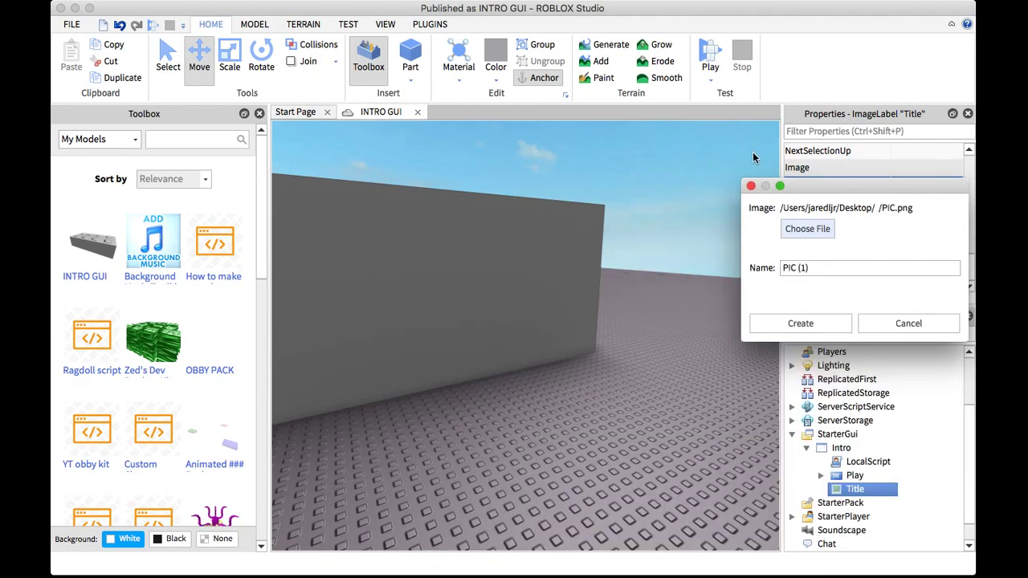
# Name the new image PICTURE and create it as the Title label's image
pyautogui.press('BackSpace')
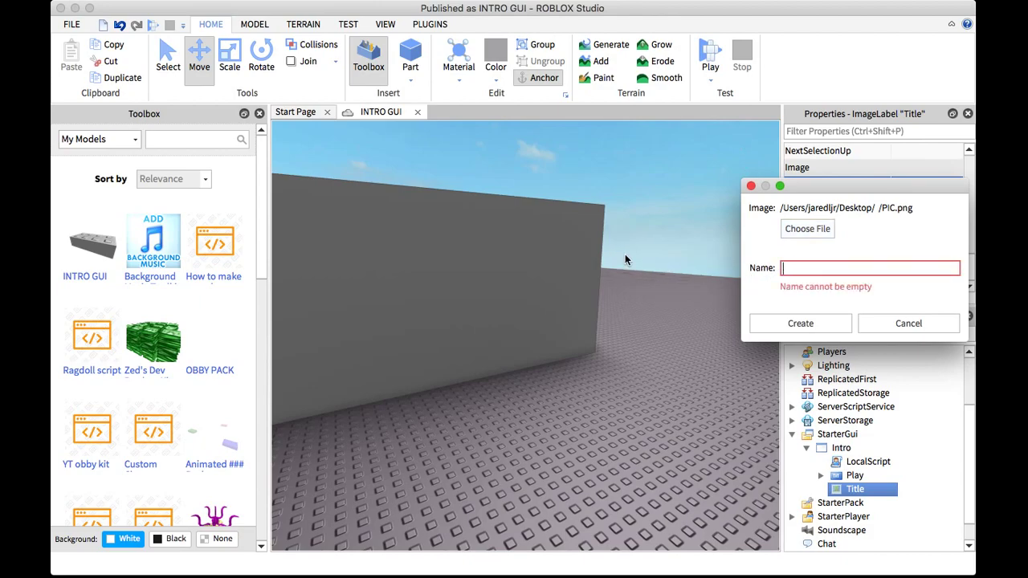
pyautogui.write('PICTURE')
pyautogui.click(800, 323)
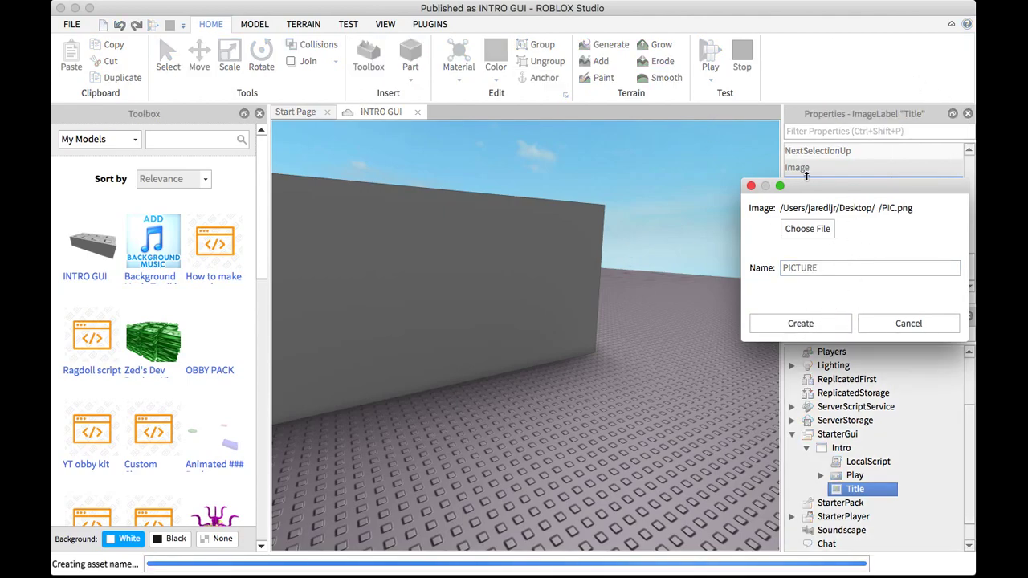
pyautogui.moveTo(820, 188); pyautogui.dragTo(633, 163)
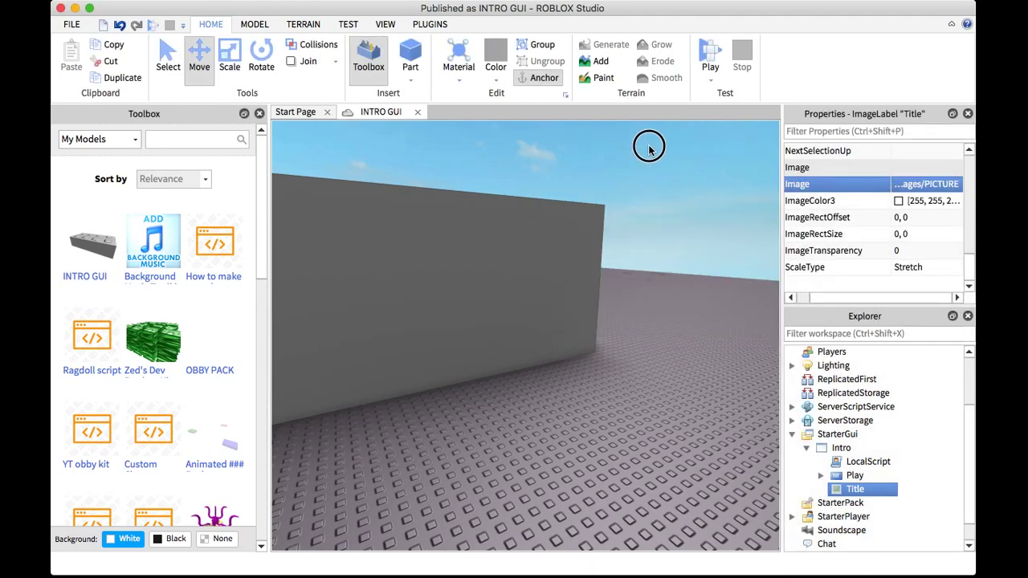
# Check the image assigned to the Title label and look through its other properties
pyautogui.click(948, 204)
pyautogui.click(927, 187)
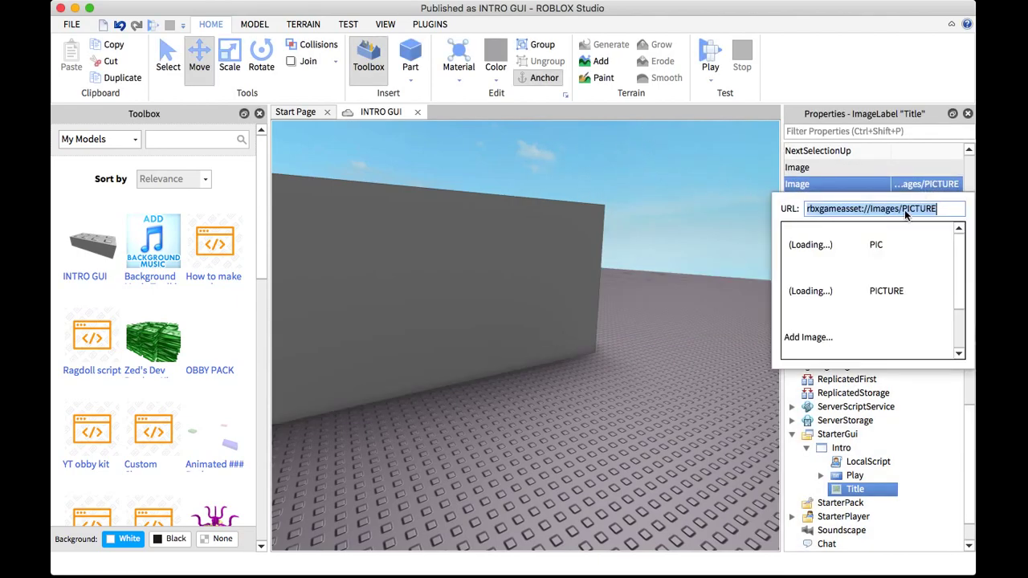
pyautogui.click(881, 186)
pyautogui.scroll(3, 853, 225)
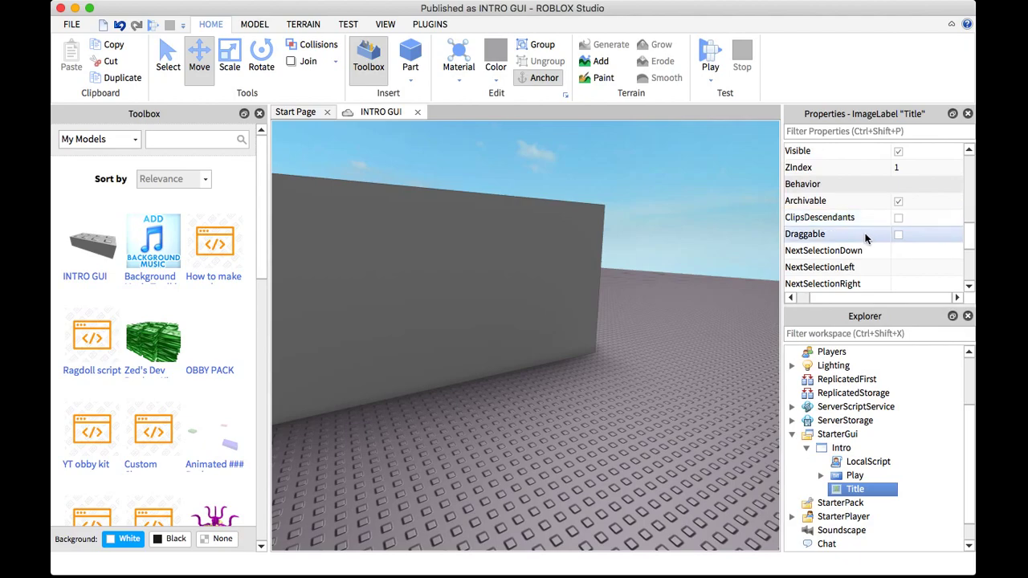
pyautogui.scroll(4, 870, 244)
pyautogui.scroll(3, 870, 249)
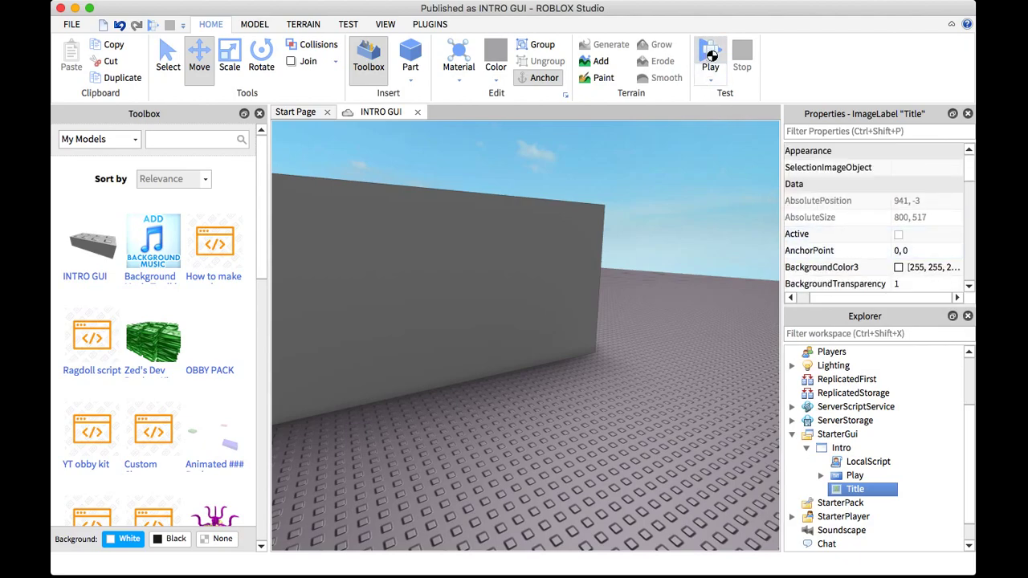
# Playtest the place, enter the game with the intro's Play button, move and jump around, stop, and briefly rerun the test
pyautogui.click(711, 57)
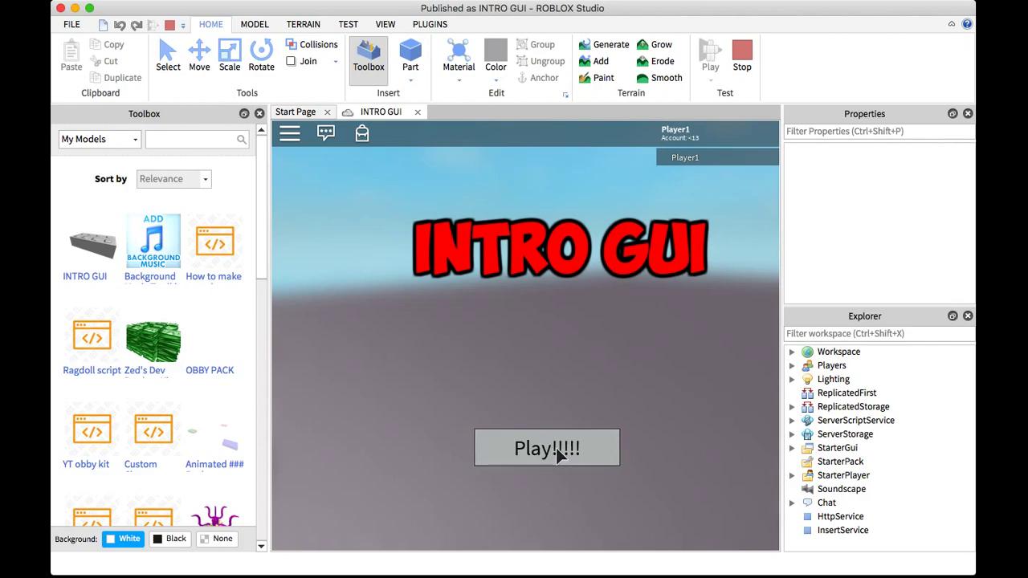
pyautogui.click(558, 451)
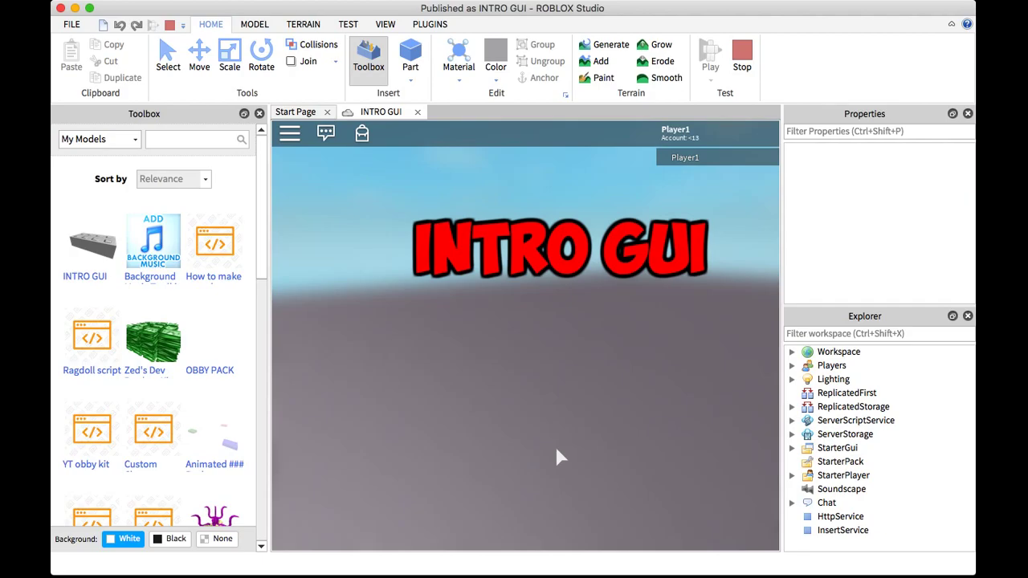
pyautogui.moveTo(599, 405); pyautogui.dragTo(599, 406, button='right')
pyautogui.press('w')
pyautogui.press('space')
pyautogui.press('w')
pyautogui.press('space')
pyautogui.press('w')
pyautogui.press('space')
pyautogui.press('w')
pyautogui.press('space')
pyautogui.click(735, 67)
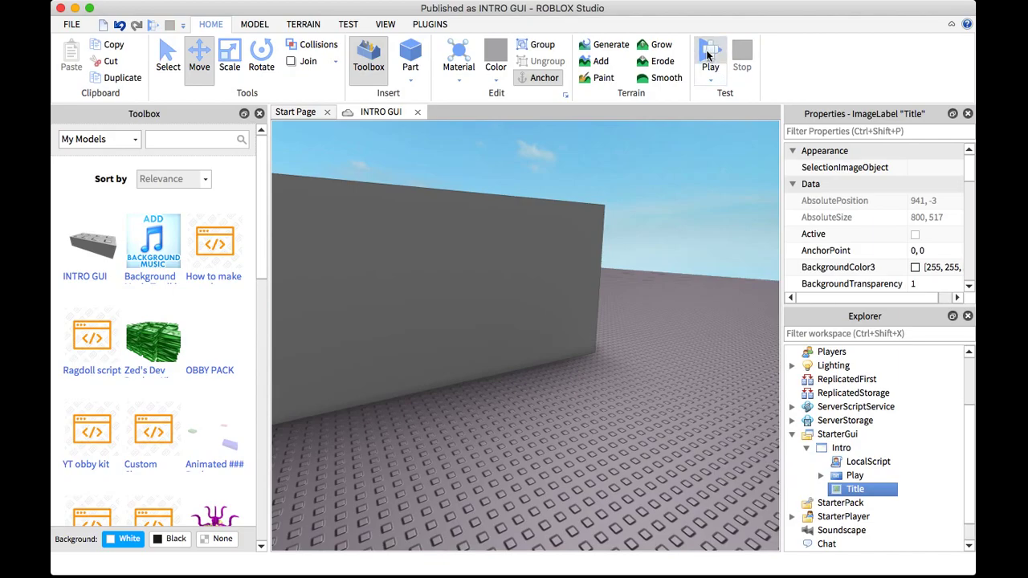
pyautogui.click(708, 60)
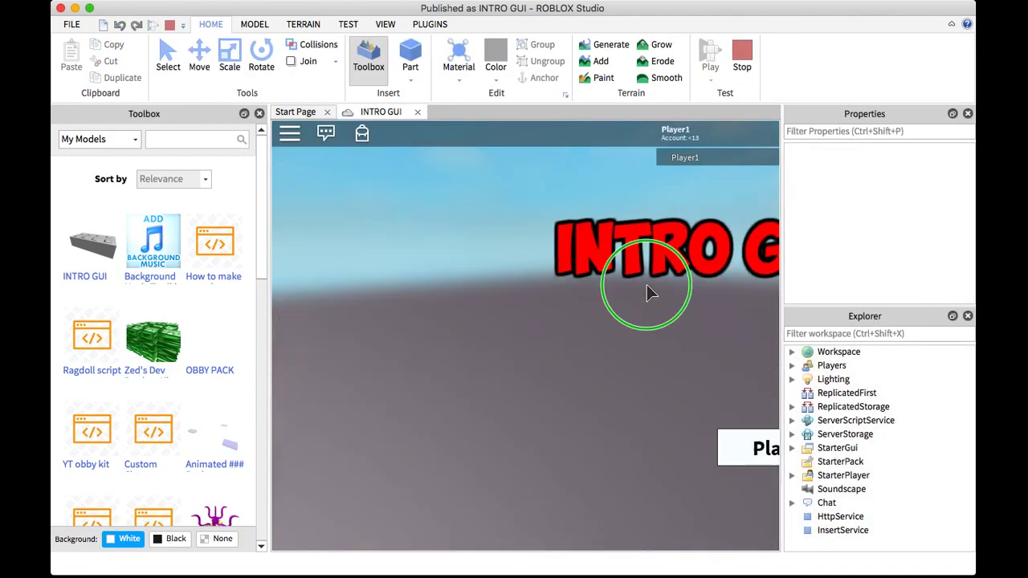
pyautogui.click(738, 73)
# Rotate IntroBrick about its vertical axis and start another playtest
pyautogui.moveTo(670, 264); pyautogui.dragTo(670, 263, button='right')
pyautogui.press('d')
pyautogui.scroll(2, 863, 440)
pyautogui.click(865, 407)
pyautogui.moveTo(564, 353); pyautogui.dragTo(564, 353, button='right')
pyautogui.click(265, 67)
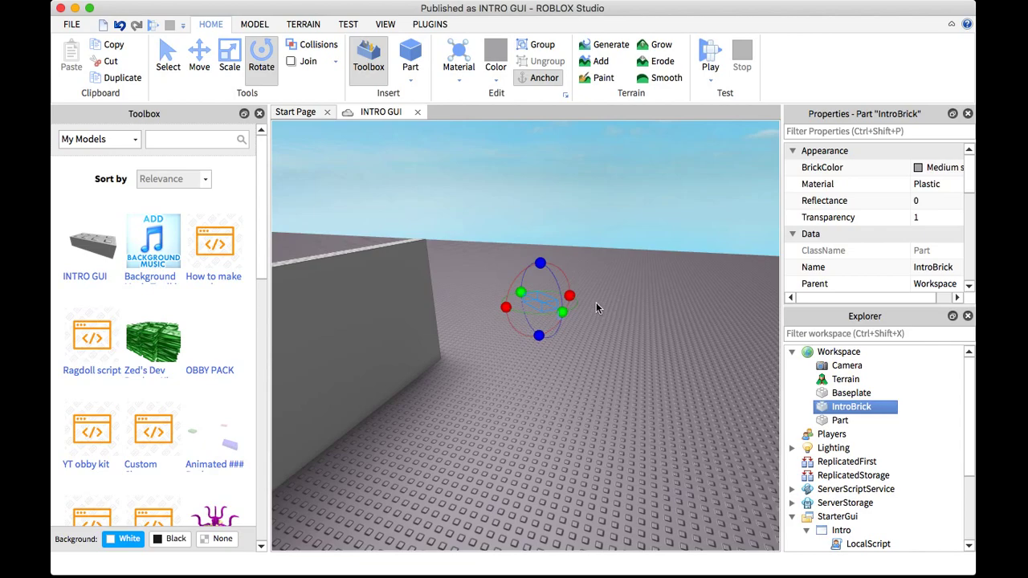
pyautogui.moveTo(560, 314); pyautogui.dragTo(509, 295)
pyautogui.press('F5')
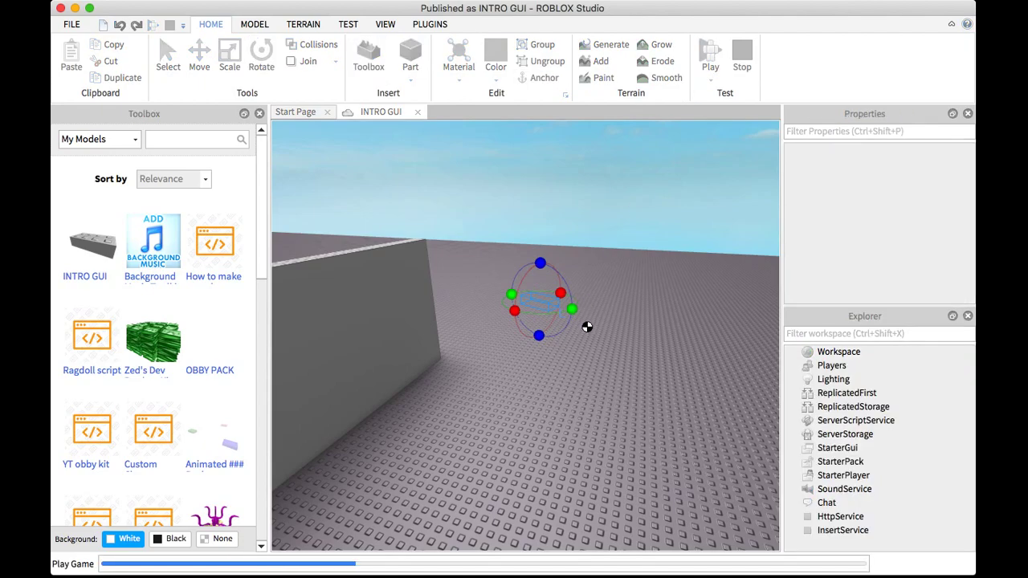